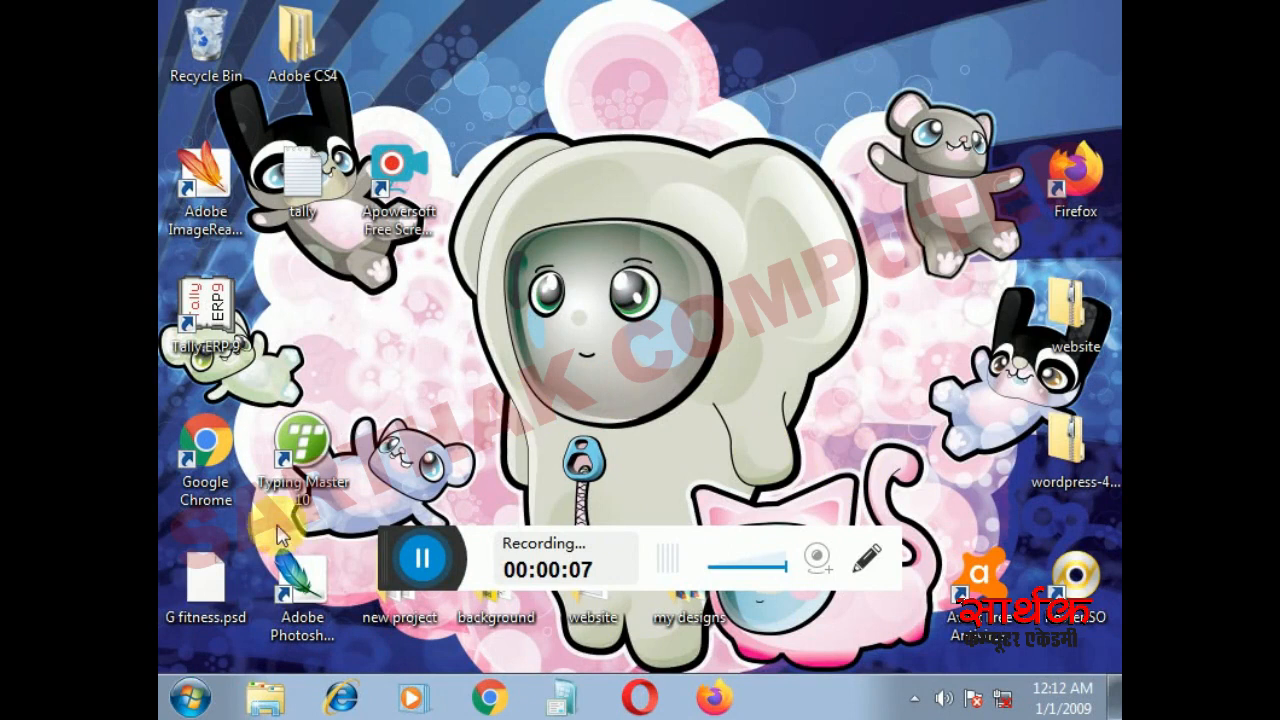
# - Open the tally text file on the desktop, review its company details list, and minimise it
pyautogui.doubleClick(298, 203)
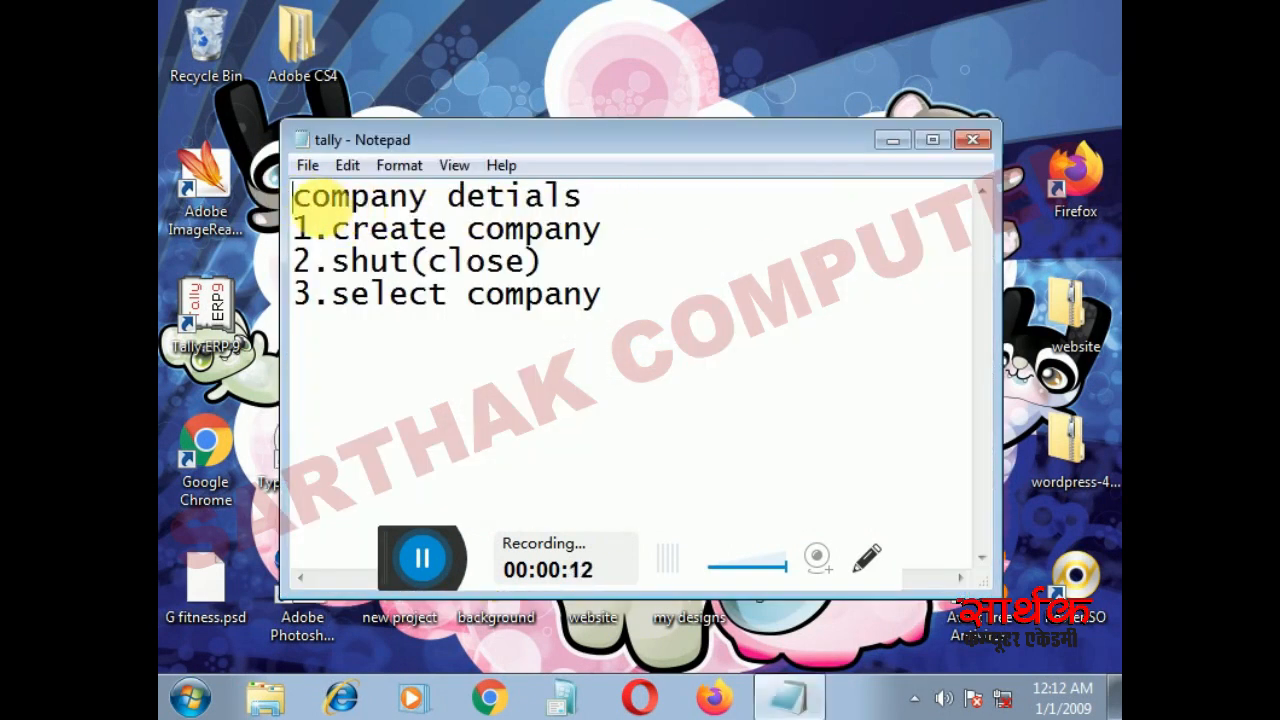
pyautogui.moveTo(314, 206); pyautogui.dragTo(597, 212)
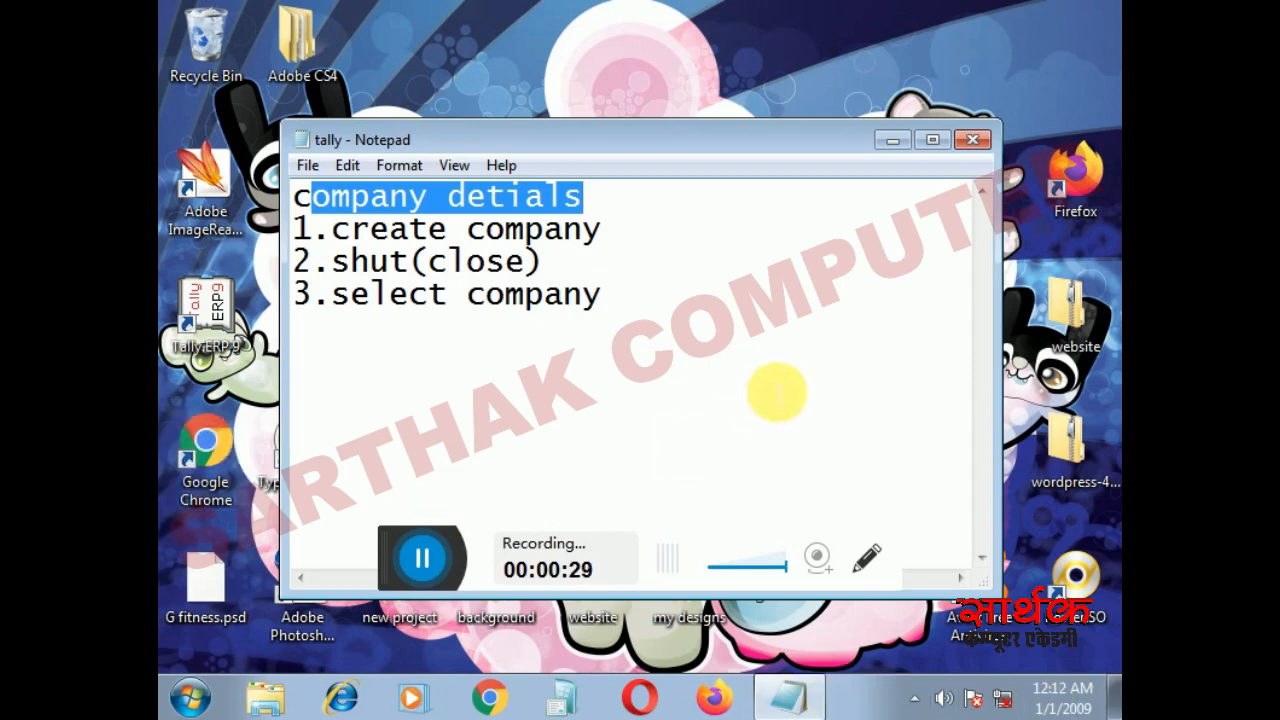
pyautogui.click(880, 139)
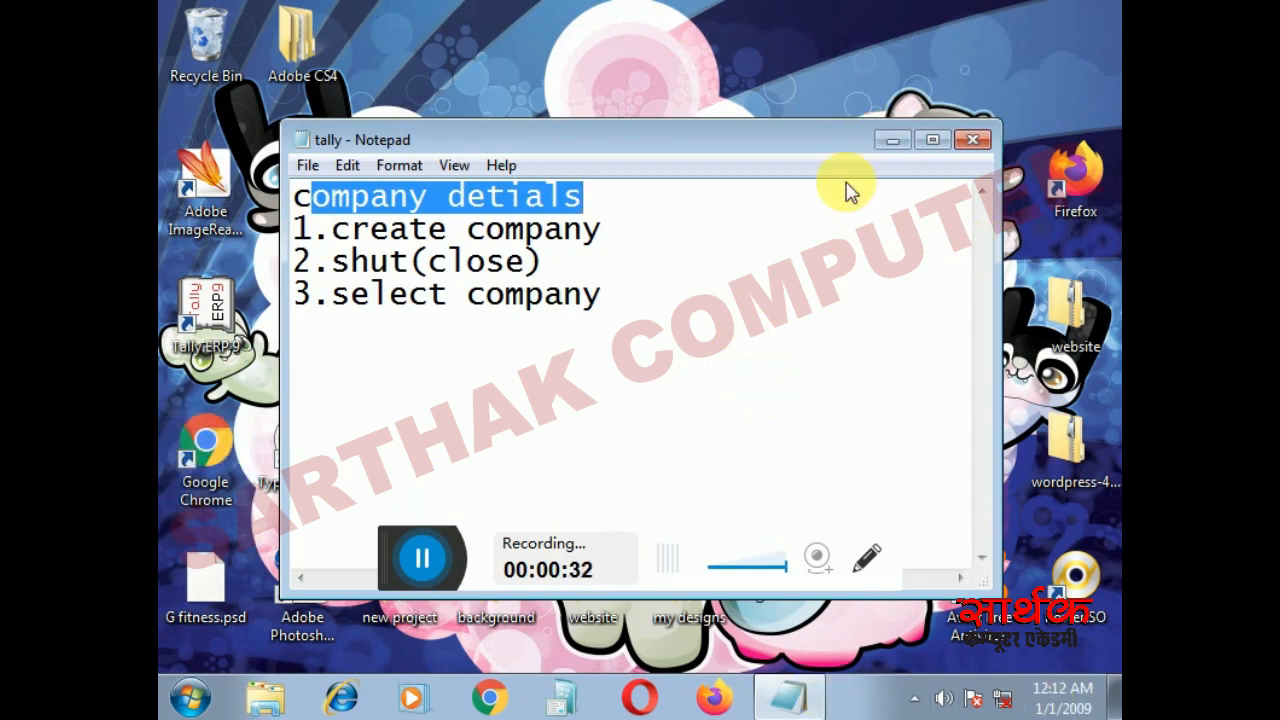
# - Switch to Tally.ERP 9 by launching it from the installed programs
pyautogui.click(186, 703)
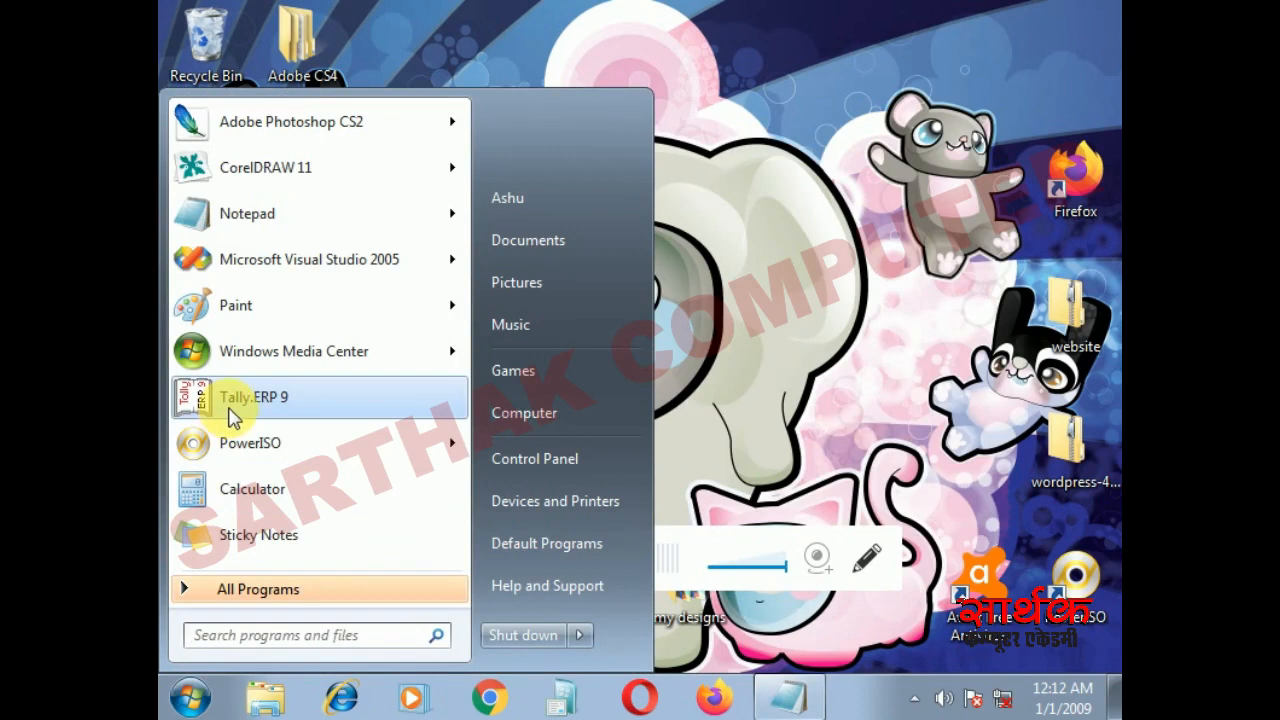
pyautogui.click(232, 420)
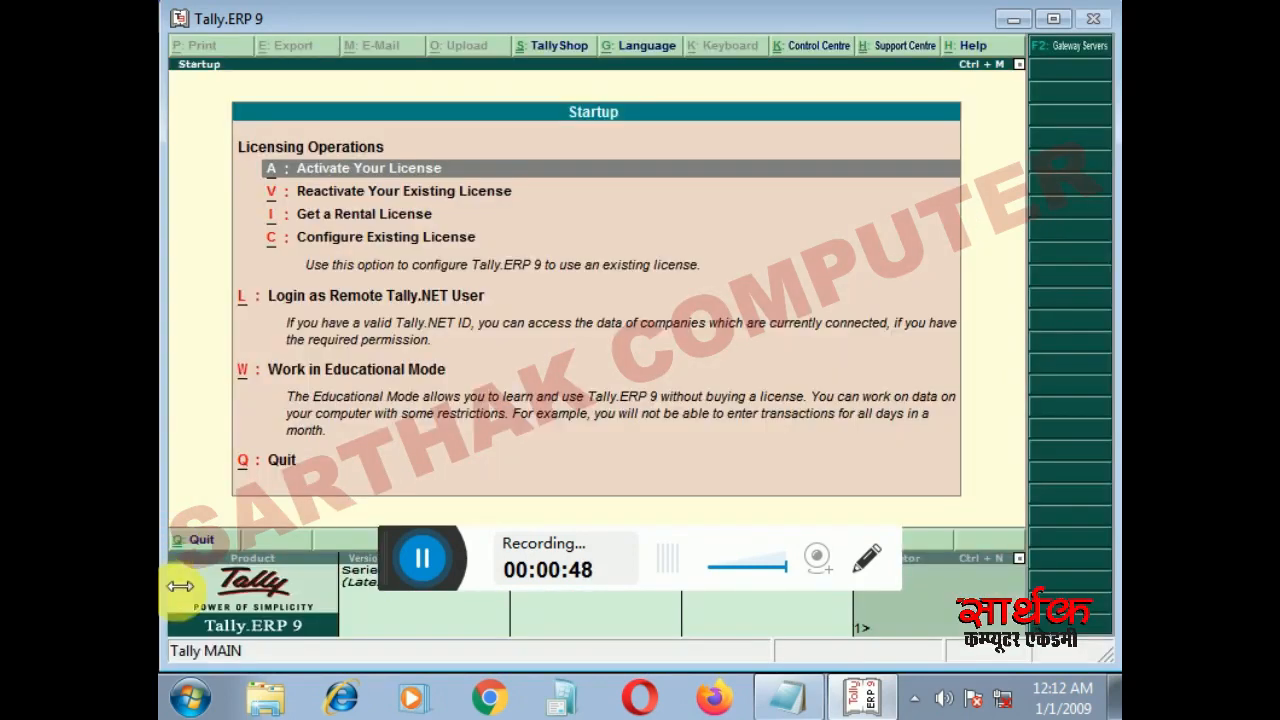
# - Search the computer for the On-Screen Keyboard, open it to examine the key layout, and minimise it
pyautogui.click(190, 697)
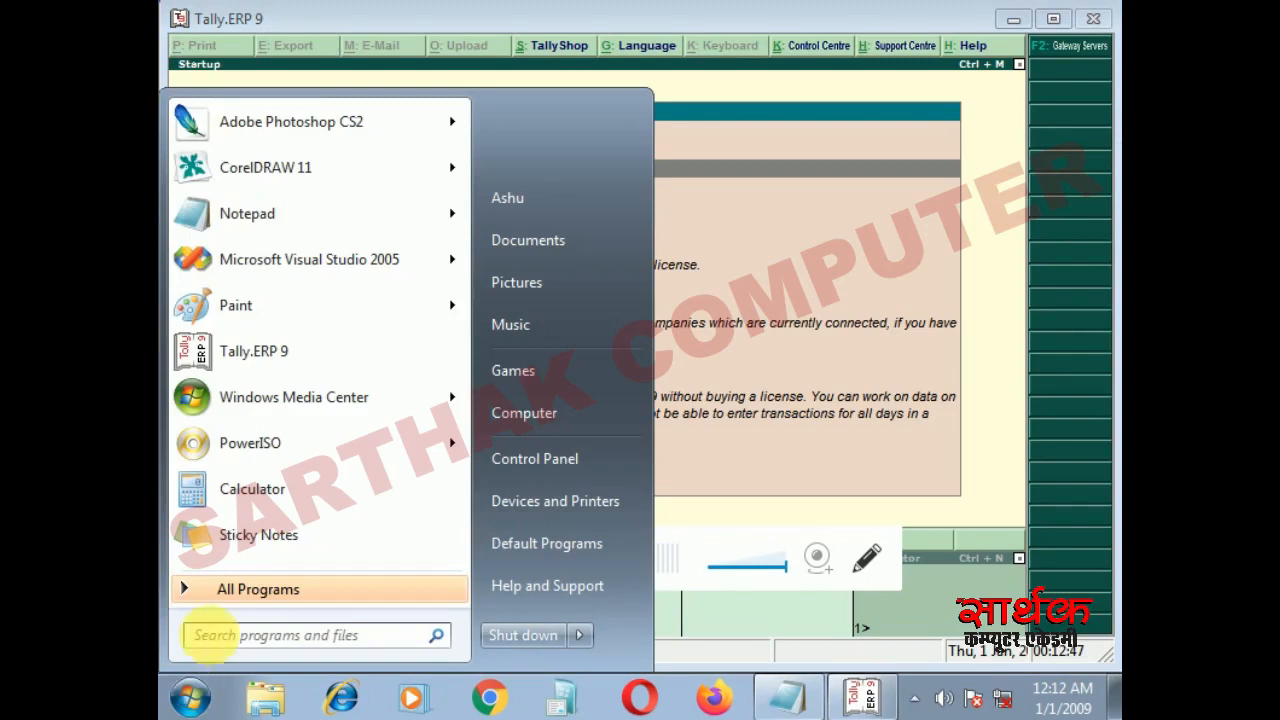
pyautogui.click(215, 636)
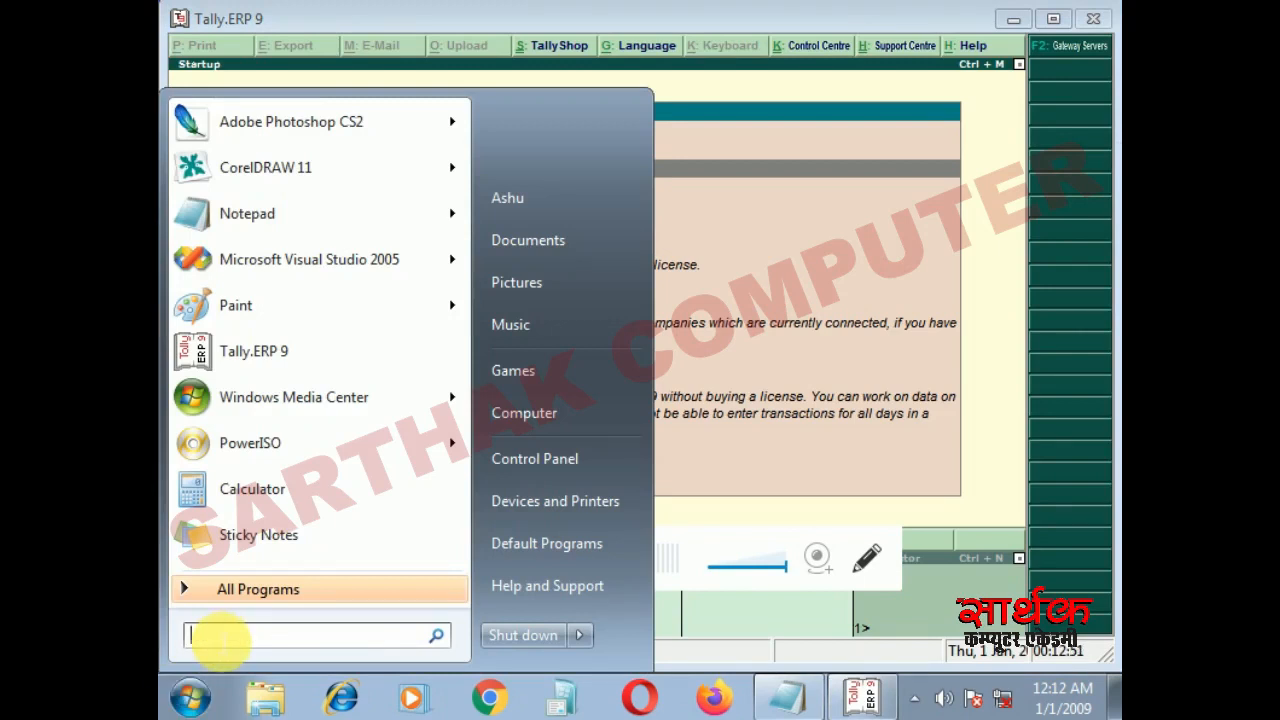
pyautogui.write('on')
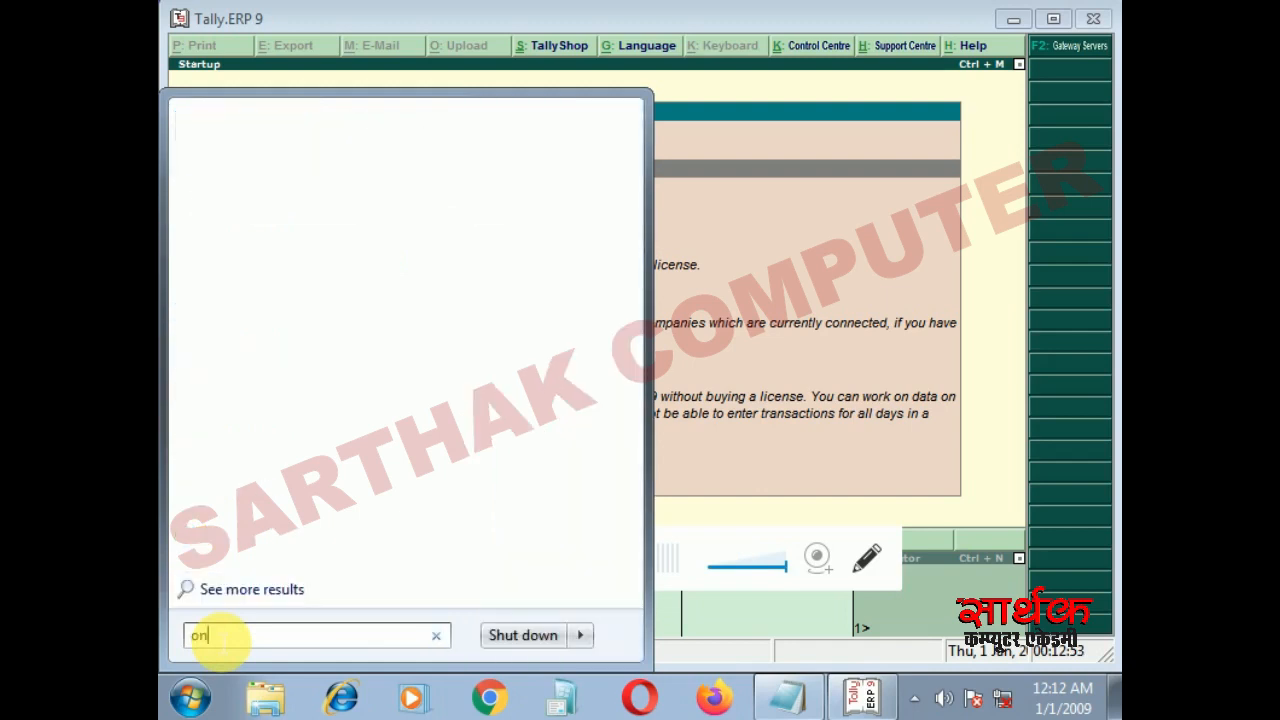
pyautogui.press('Return')
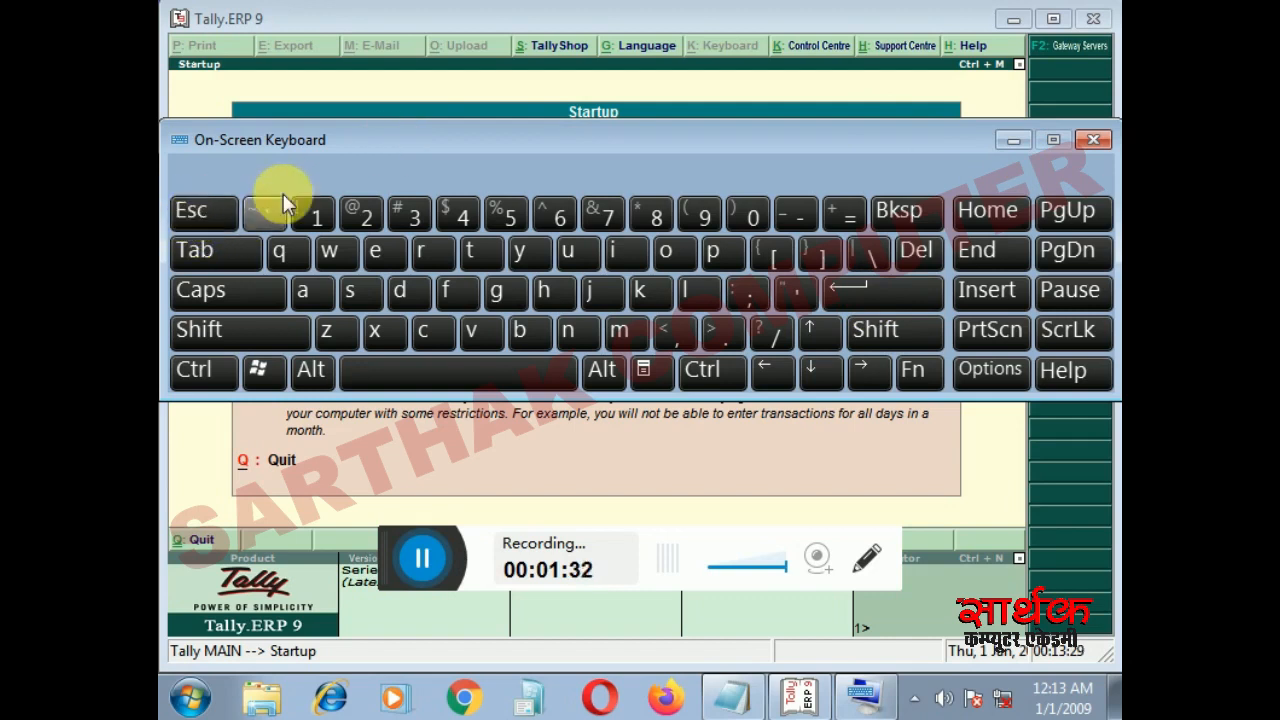
pyautogui.click(1010, 140)
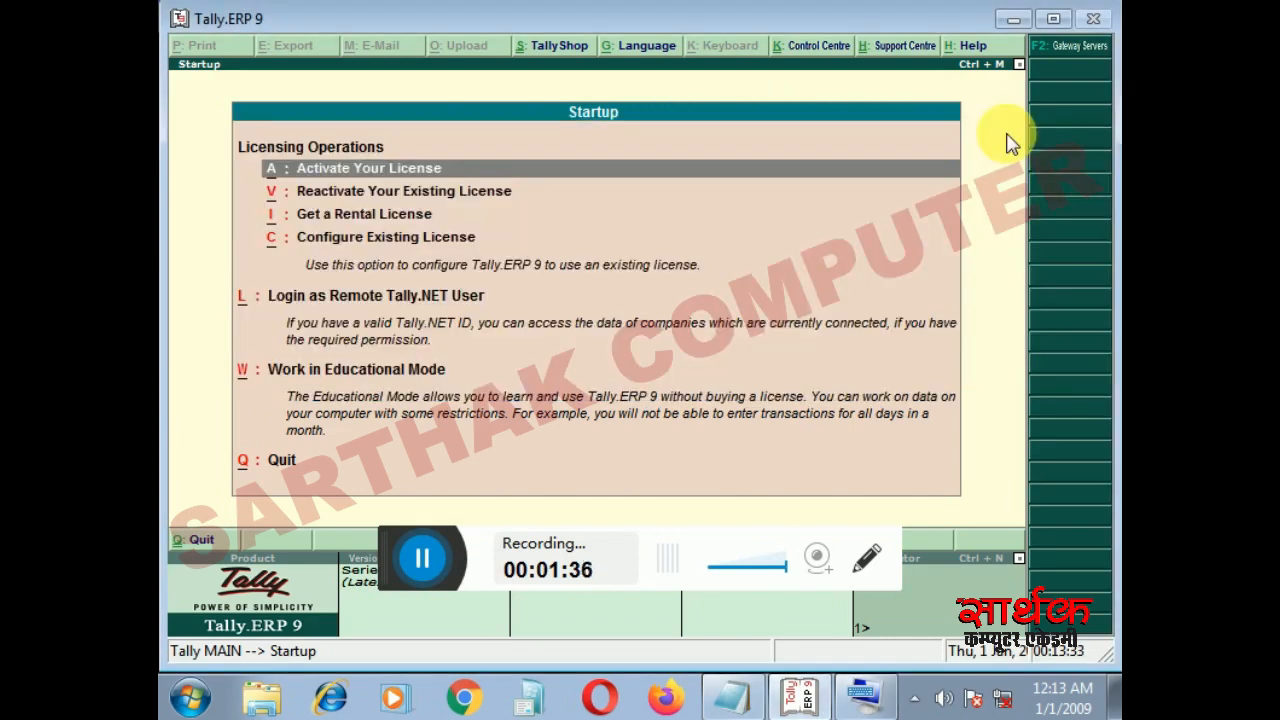
# - Leave the licensing startup screen for the Gateway of Tally and open Company Info
pyautogui.press('Escape')
pyautogui.press('n')
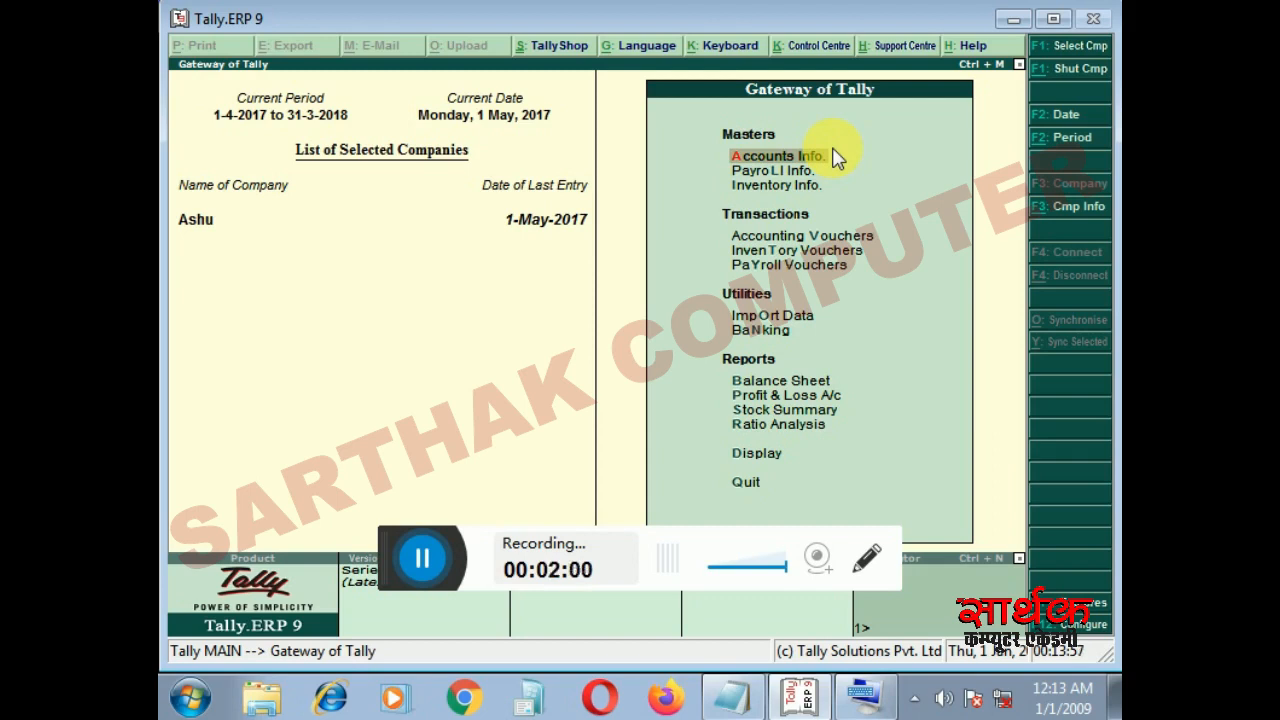
pyautogui.click(1071, 210)
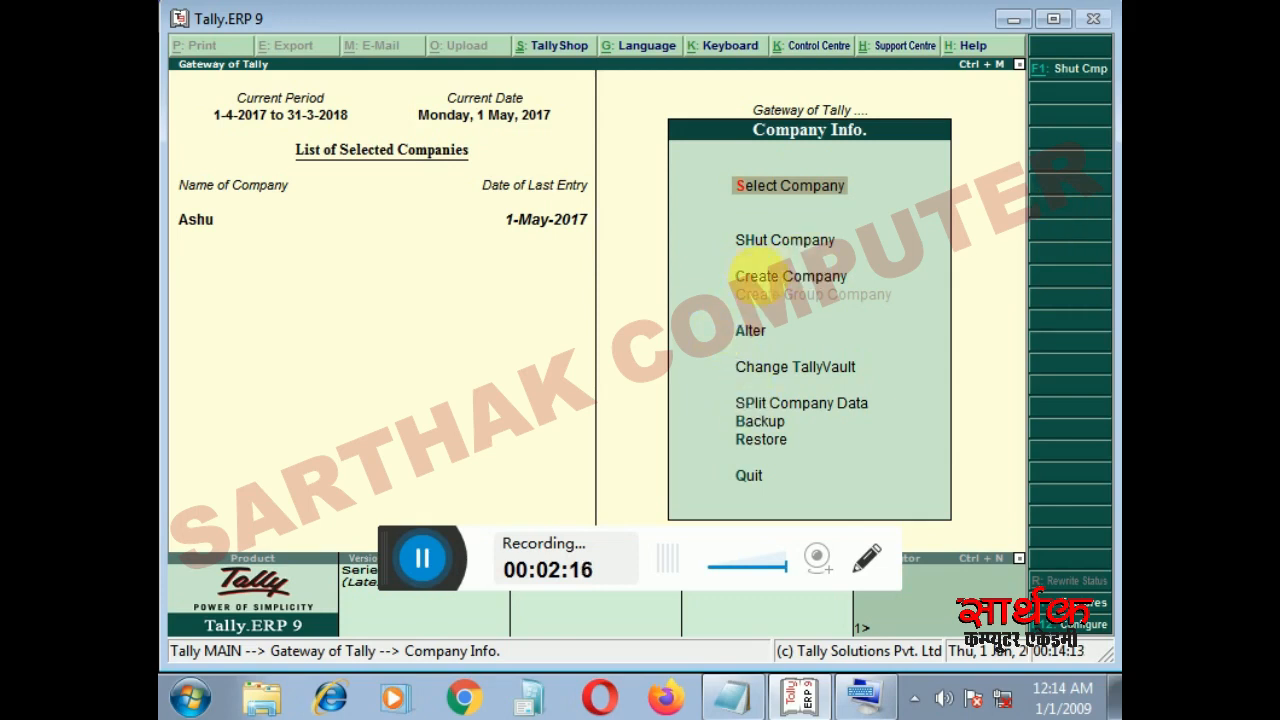
# - Recheck the company details notes in Notepad, and open the company creation form in Tally.ERP 9
pyautogui.click(733, 697)
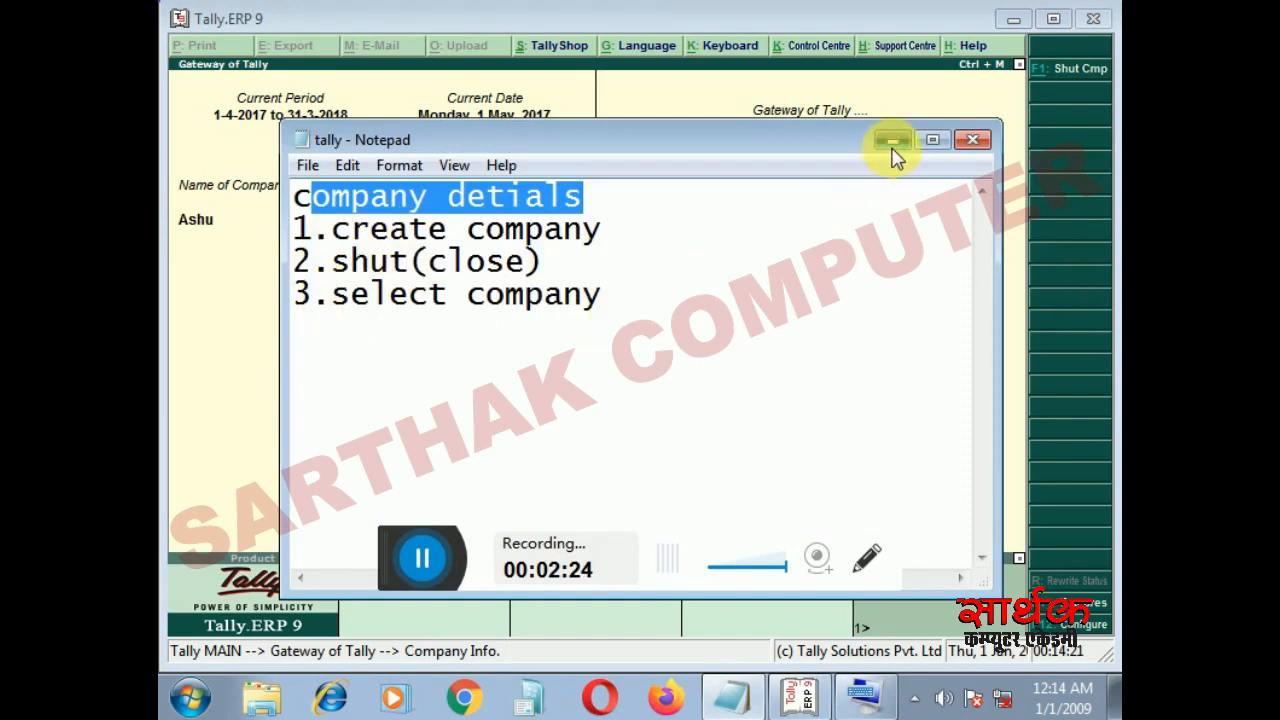
pyautogui.click(893, 141)
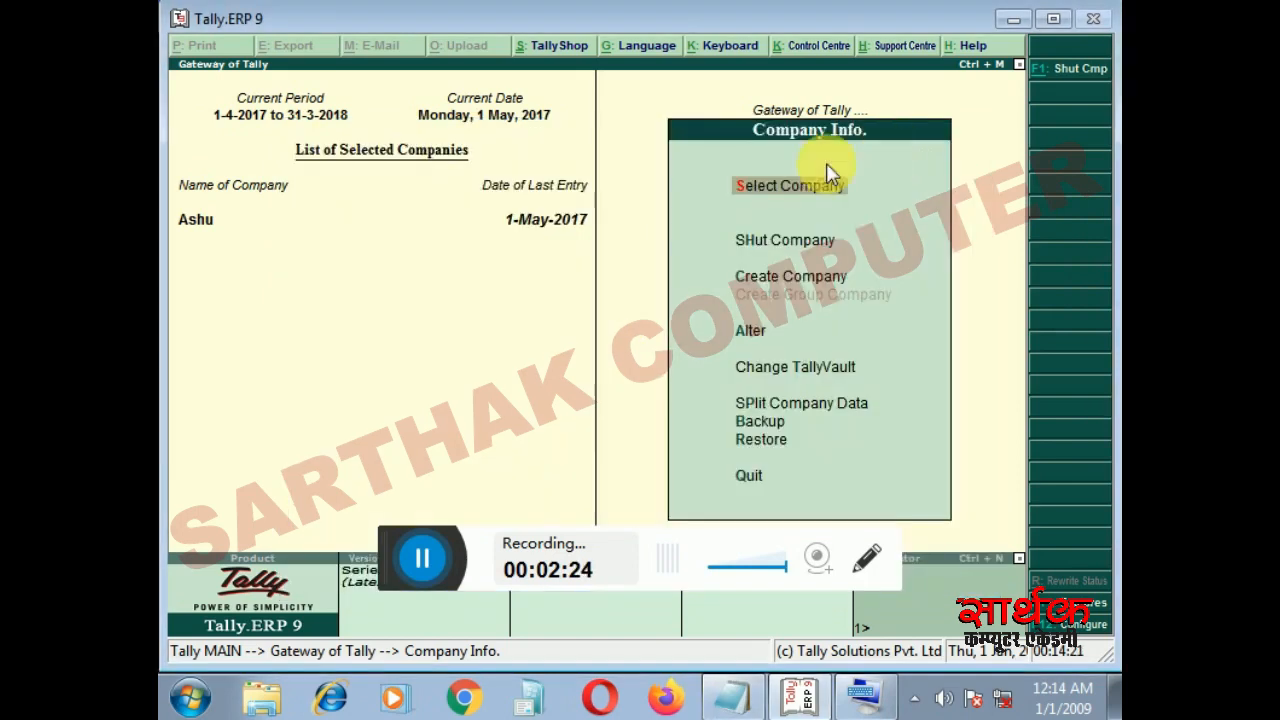
pyautogui.click(757, 284)
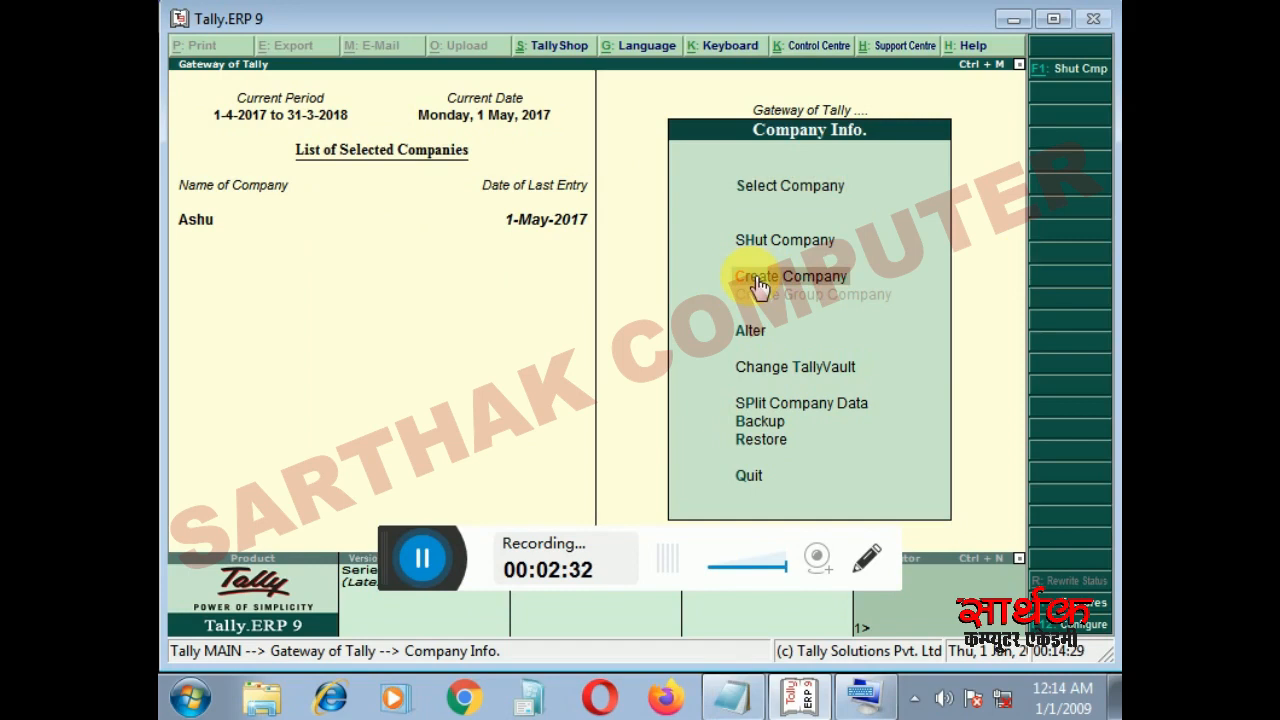
pyautogui.click(757, 284)
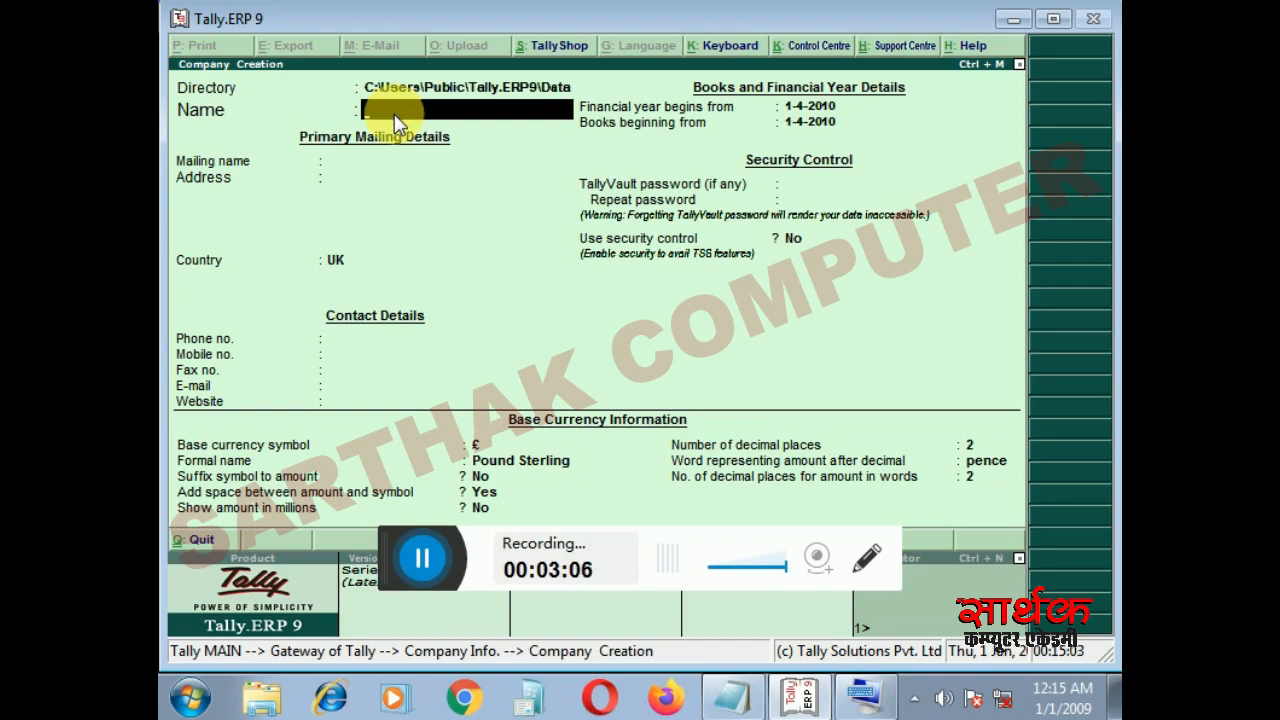
# - Name the new company Ramesh Traders and accept the same text as its mailing name
pyautogui.write('Ramesh Traders')
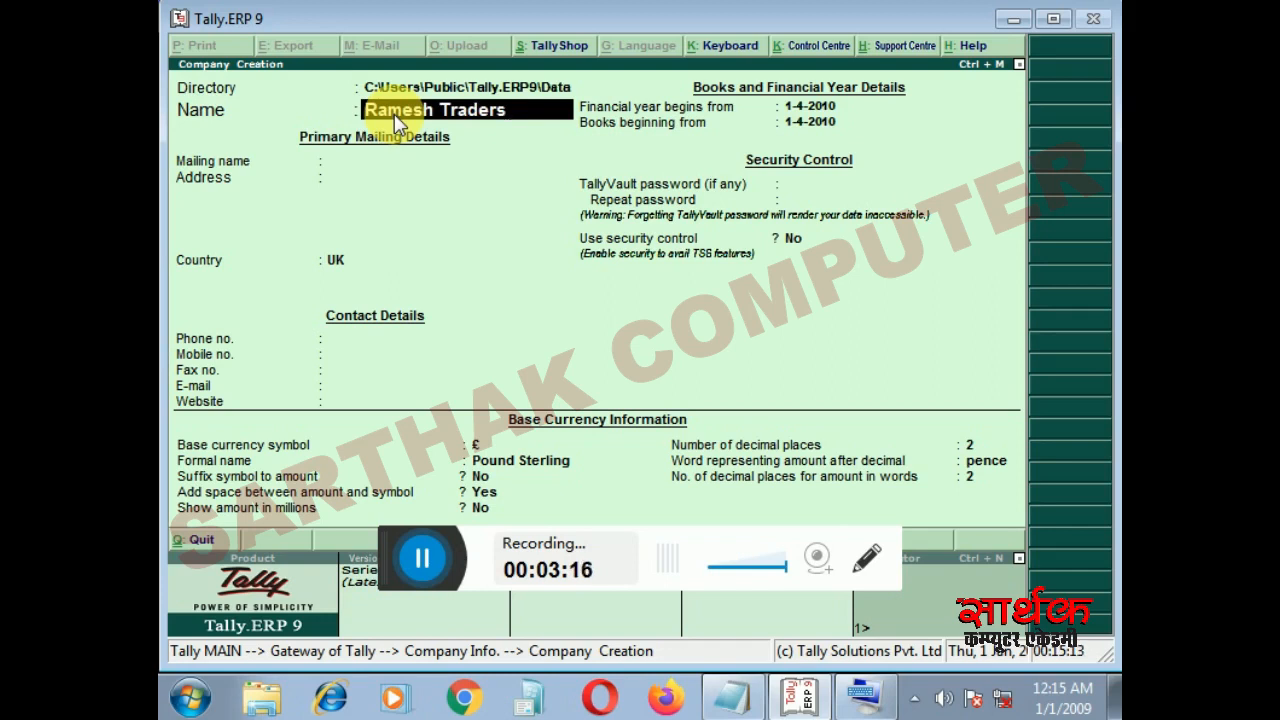
pyautogui.press('Return')
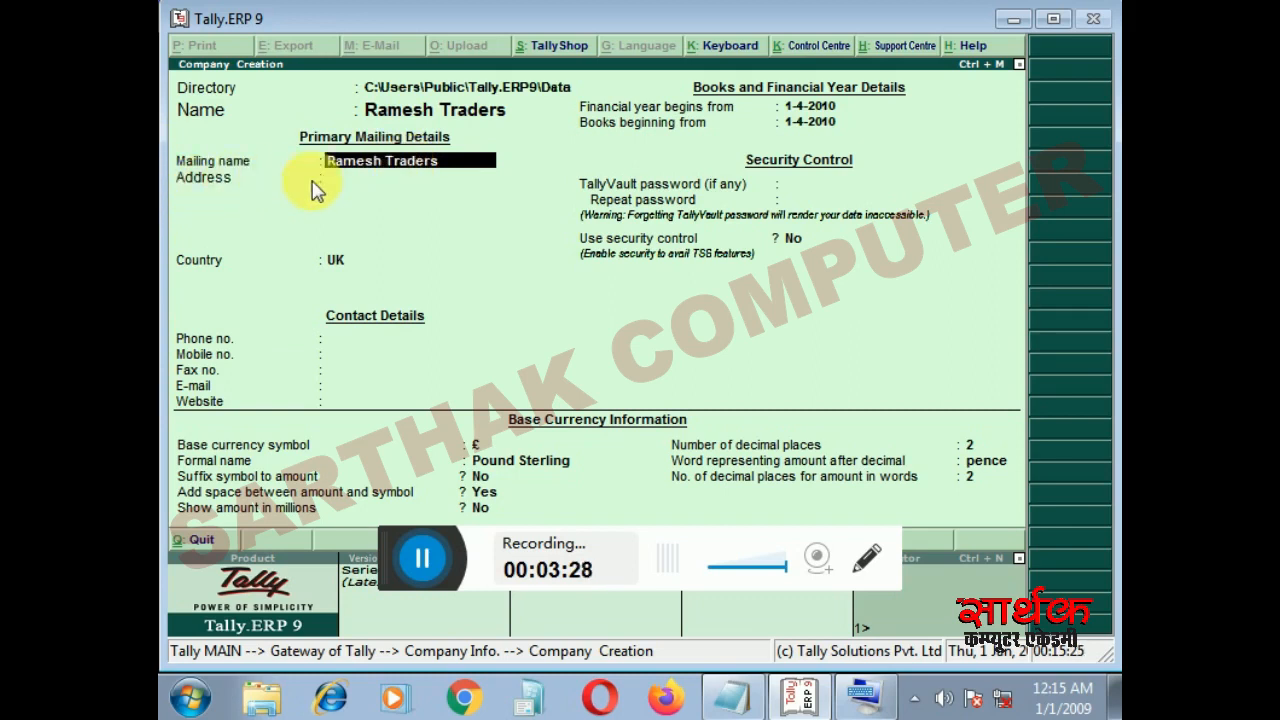
pyautogui.press('Return')
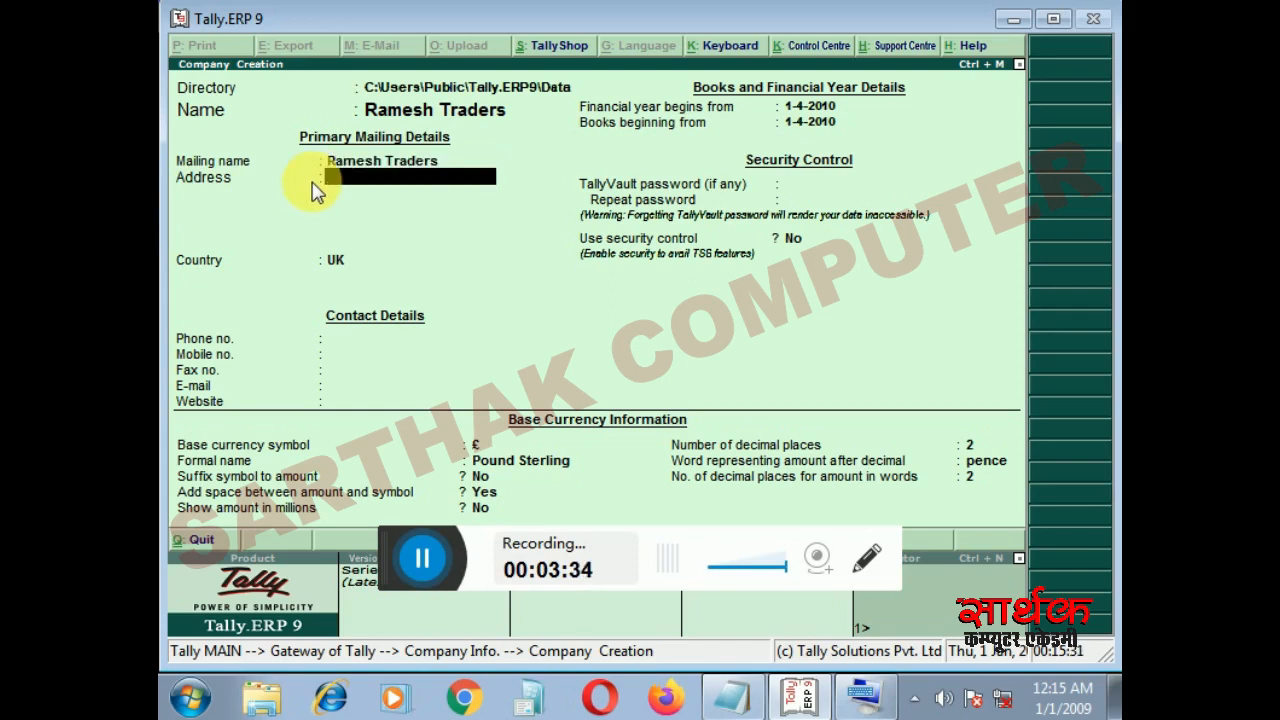
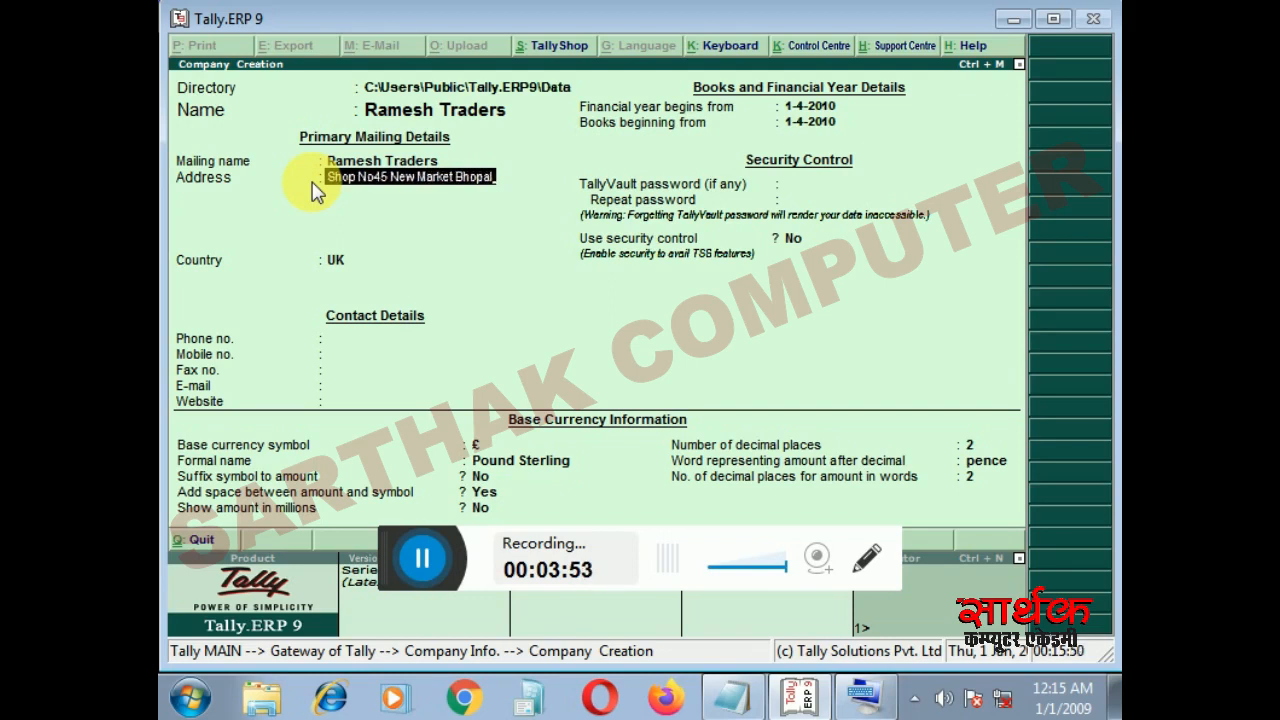
# - Enter the company's shop address on a single line, leaving the remaining address lines empty
pyautogui.press('Return')
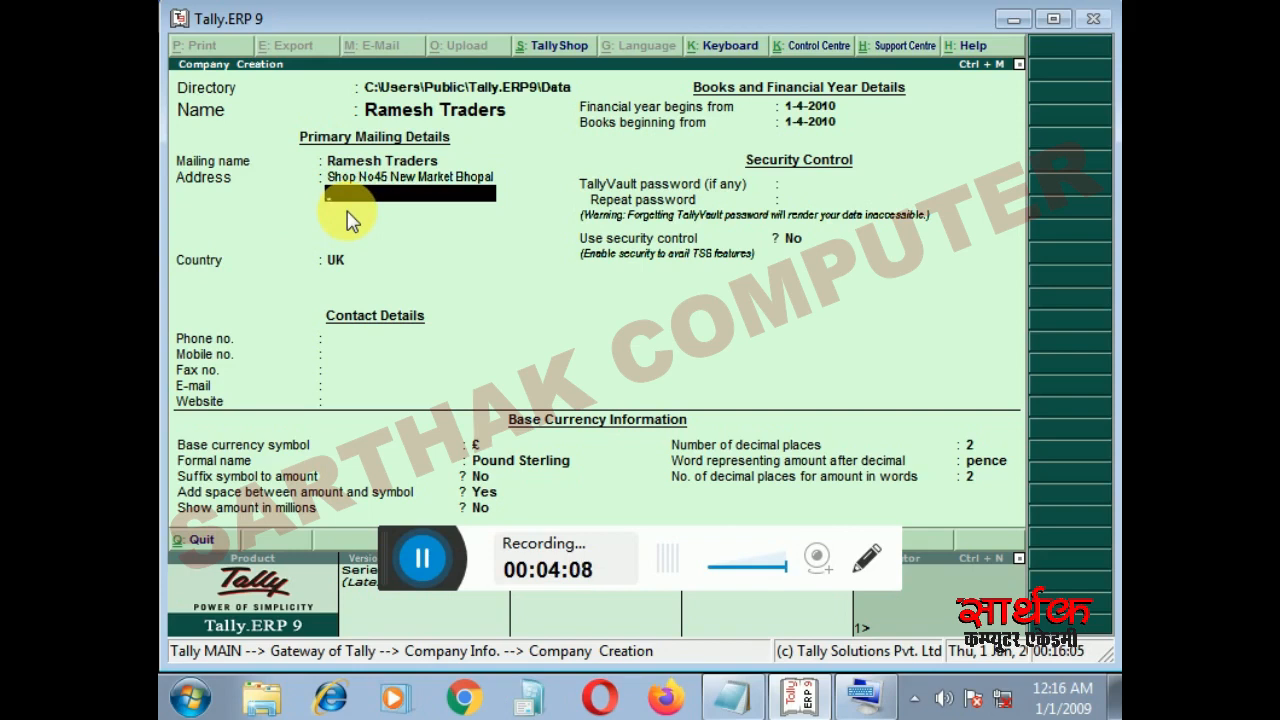
pyautogui.press('Return')
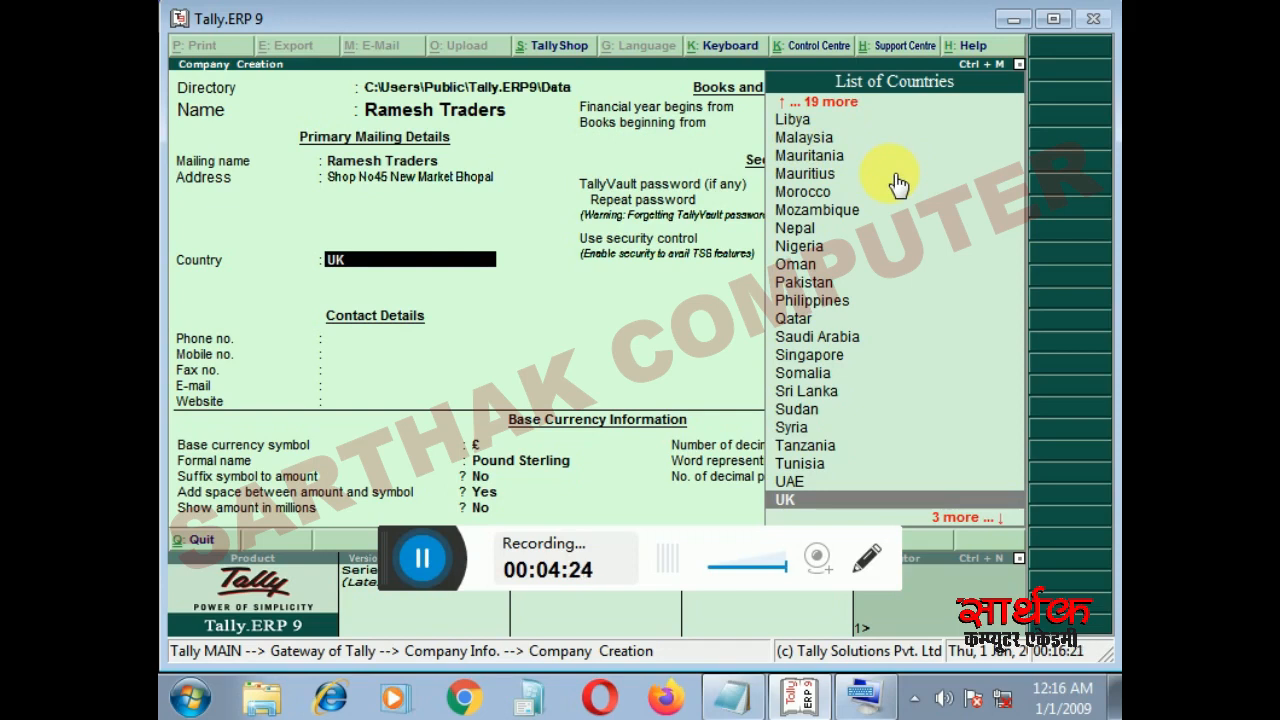
# - Set the company's country to India and its state to Madhya Pradesh
pyautogui.write('I')
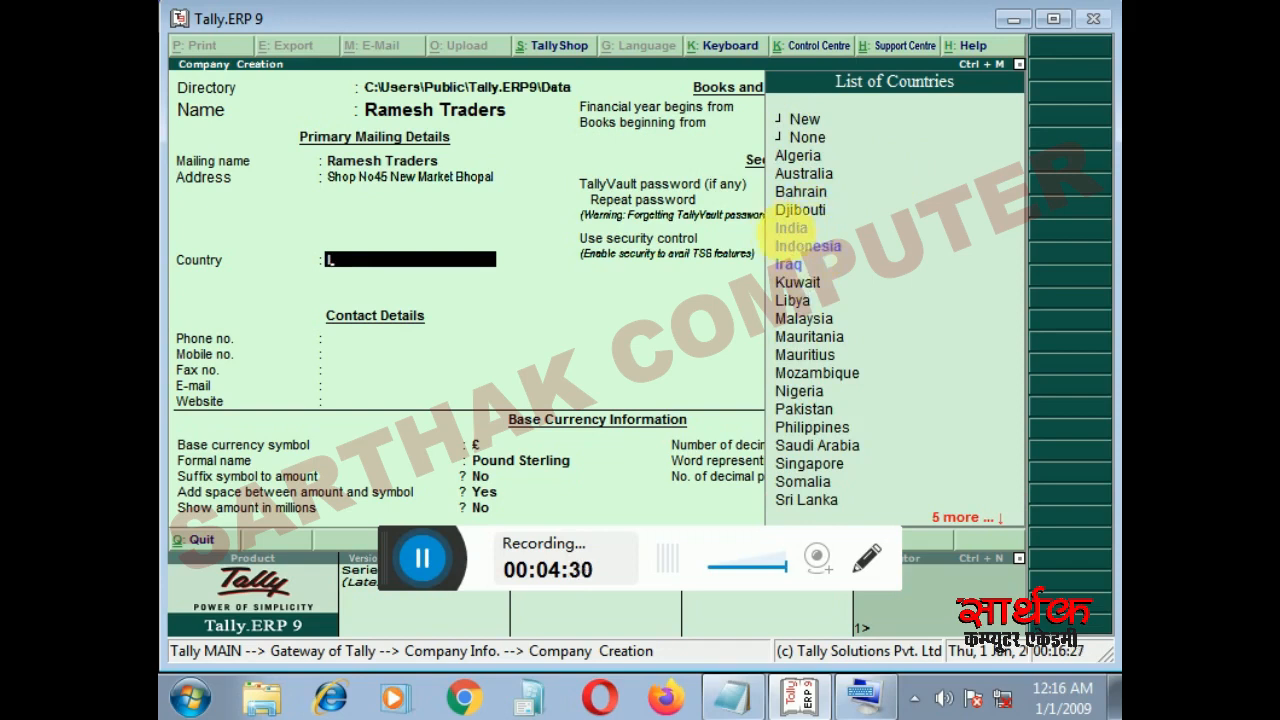
pyautogui.click(797, 230)
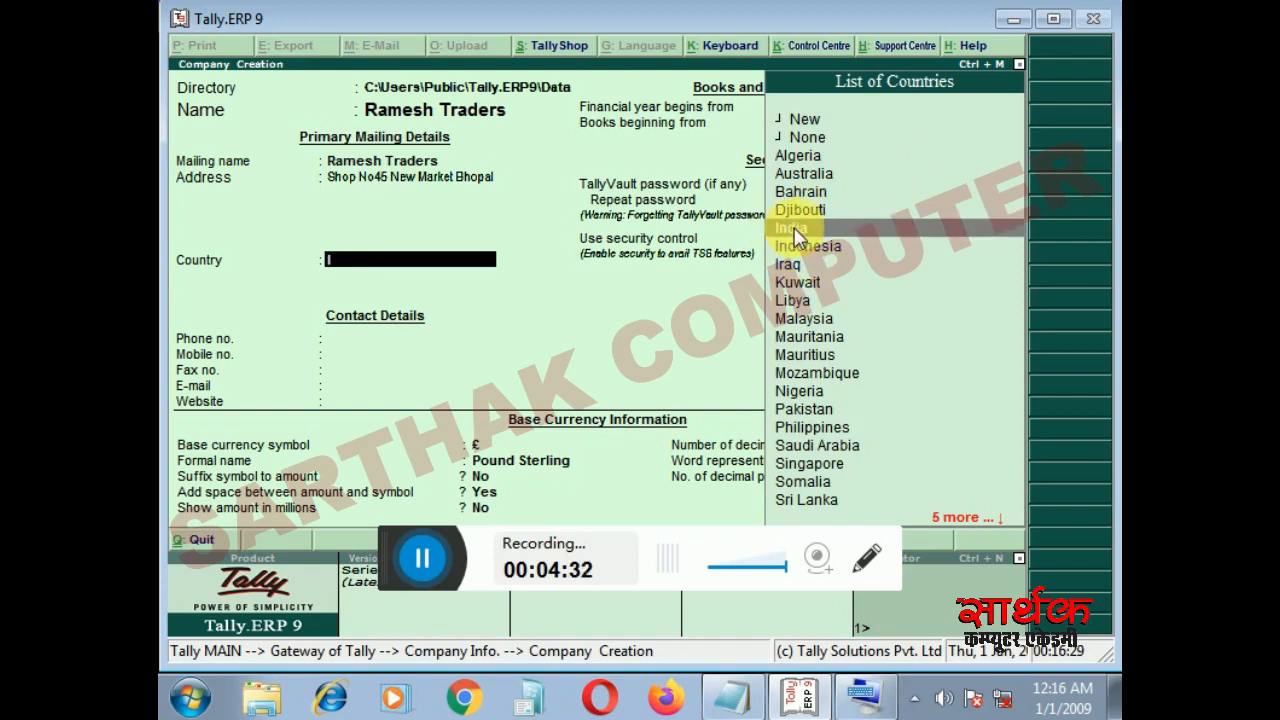
pyautogui.click(797, 230)
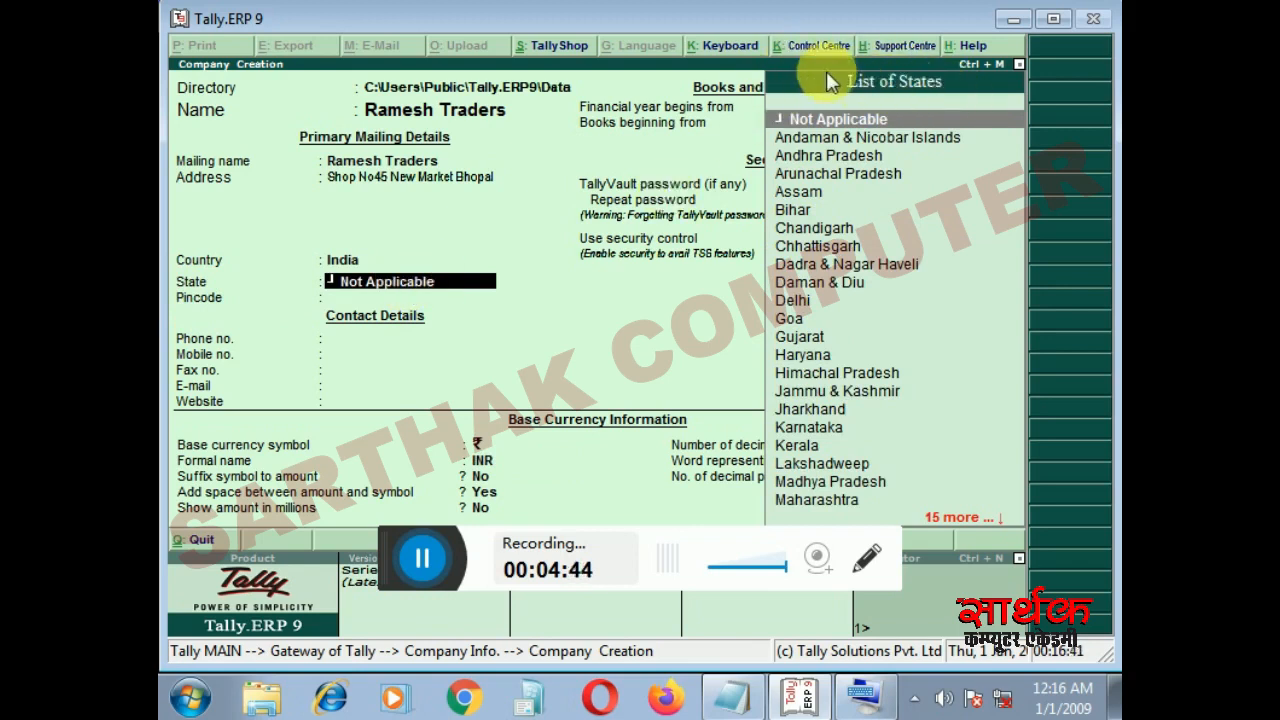
pyautogui.click(829, 158)
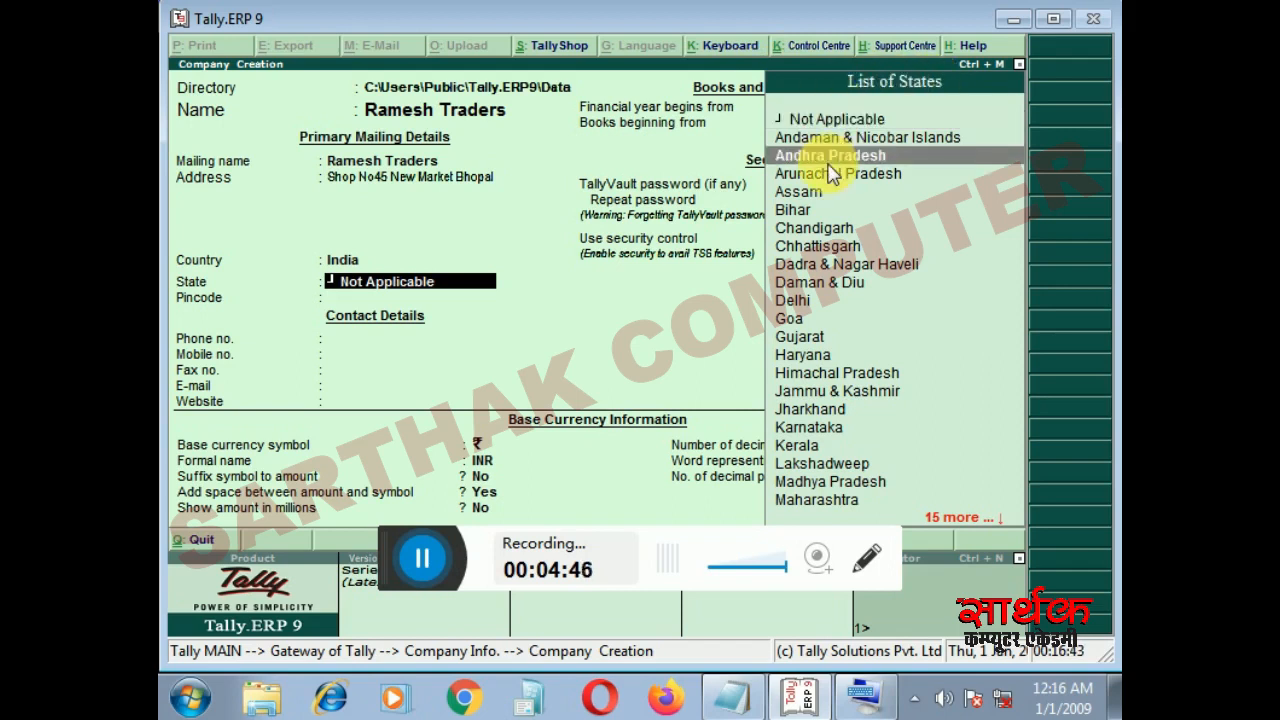
pyautogui.write('M')
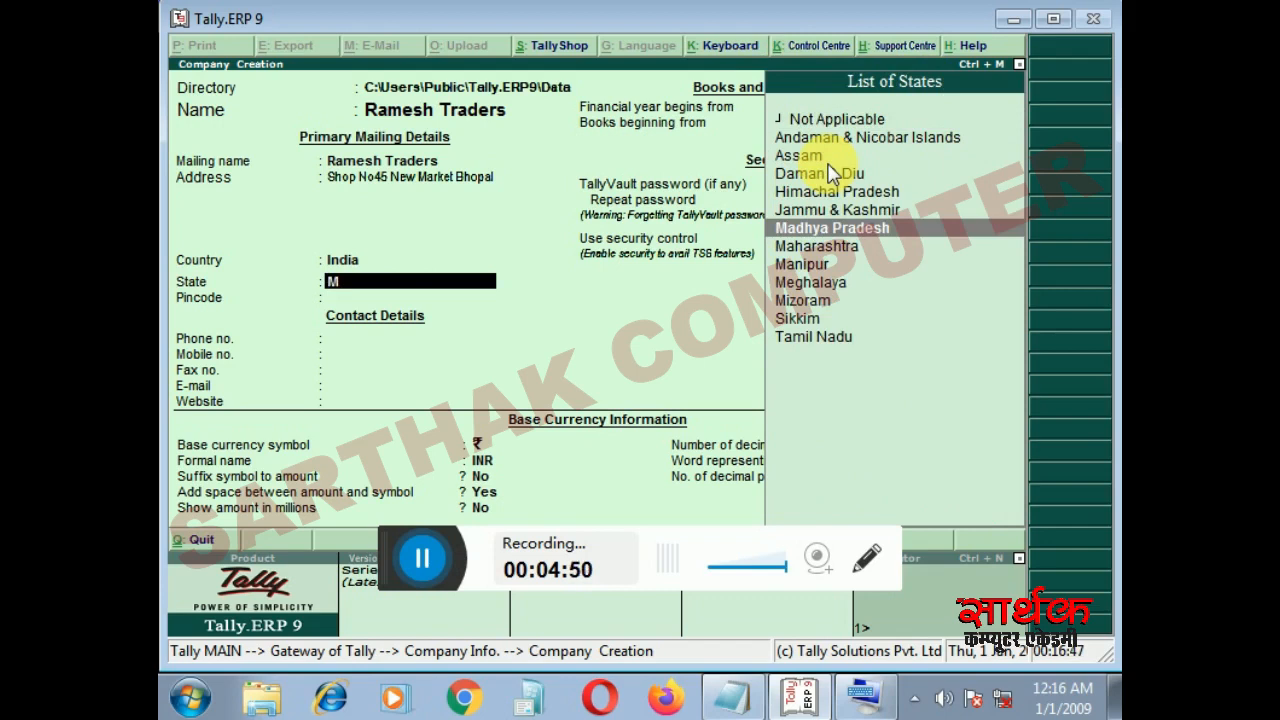
pyautogui.press('Return')
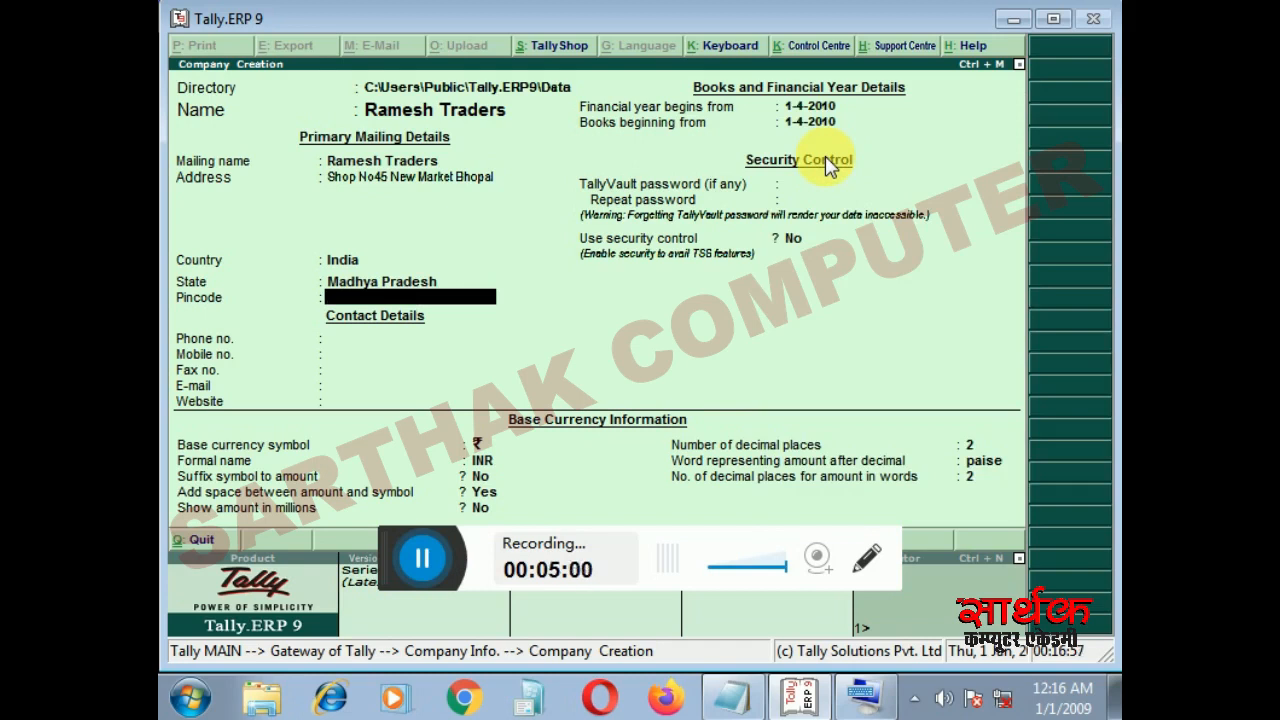
# - Fill in the postal pincode of the company's mailing address
pyautogui.write('462001')
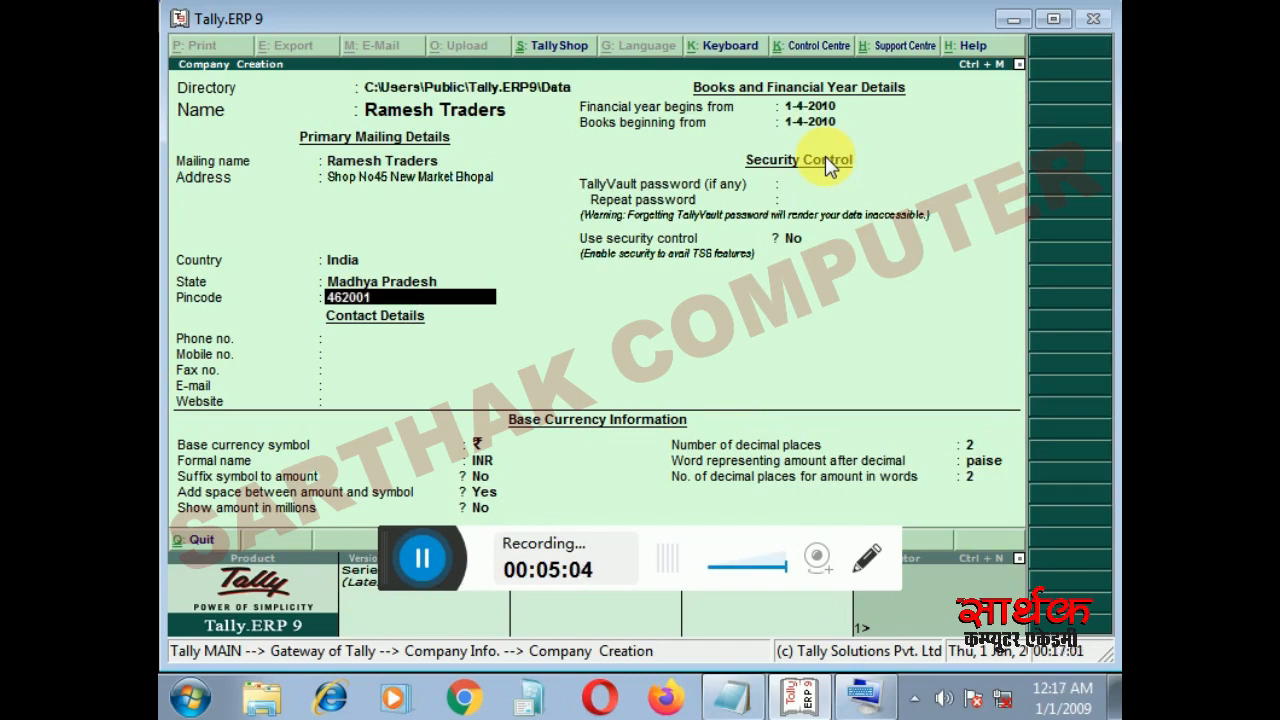
pyautogui.press('Return')
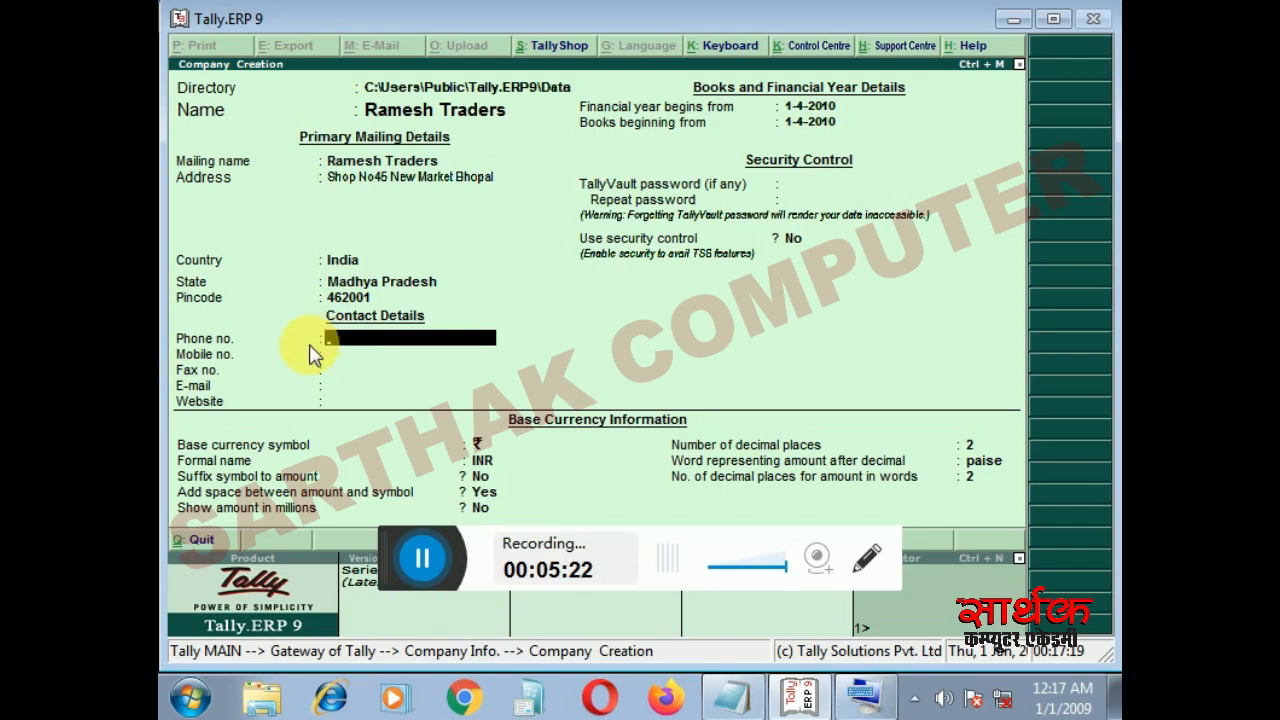
# - Enter the company's phone number, mobile number and fax number in the contact details
pyautogui.press('Return')
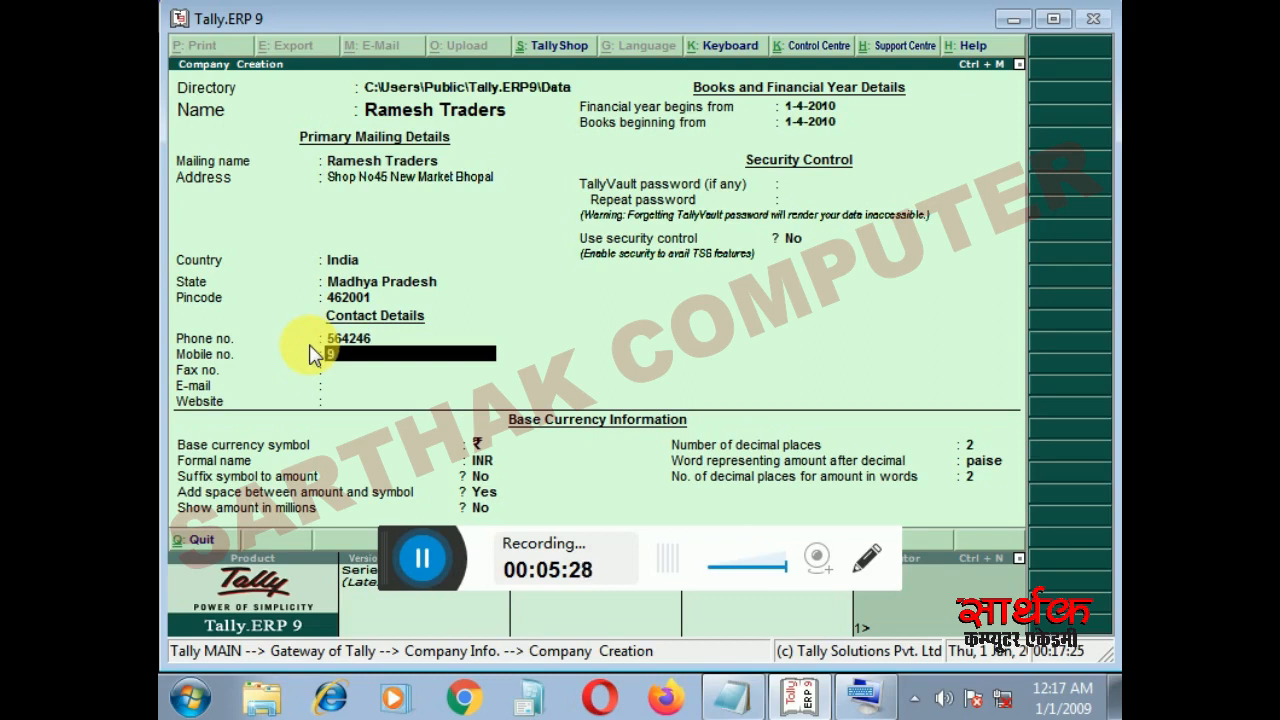
pyautogui.press('Return')
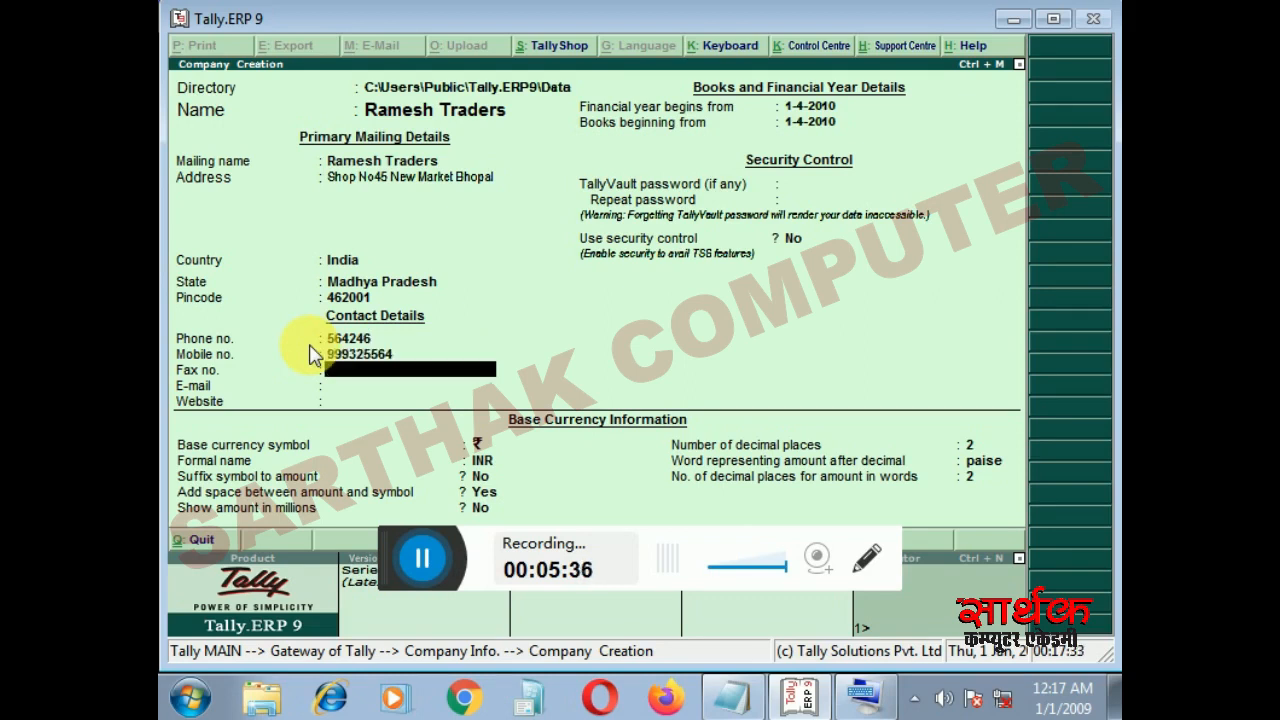
pyautogui.press('Return')
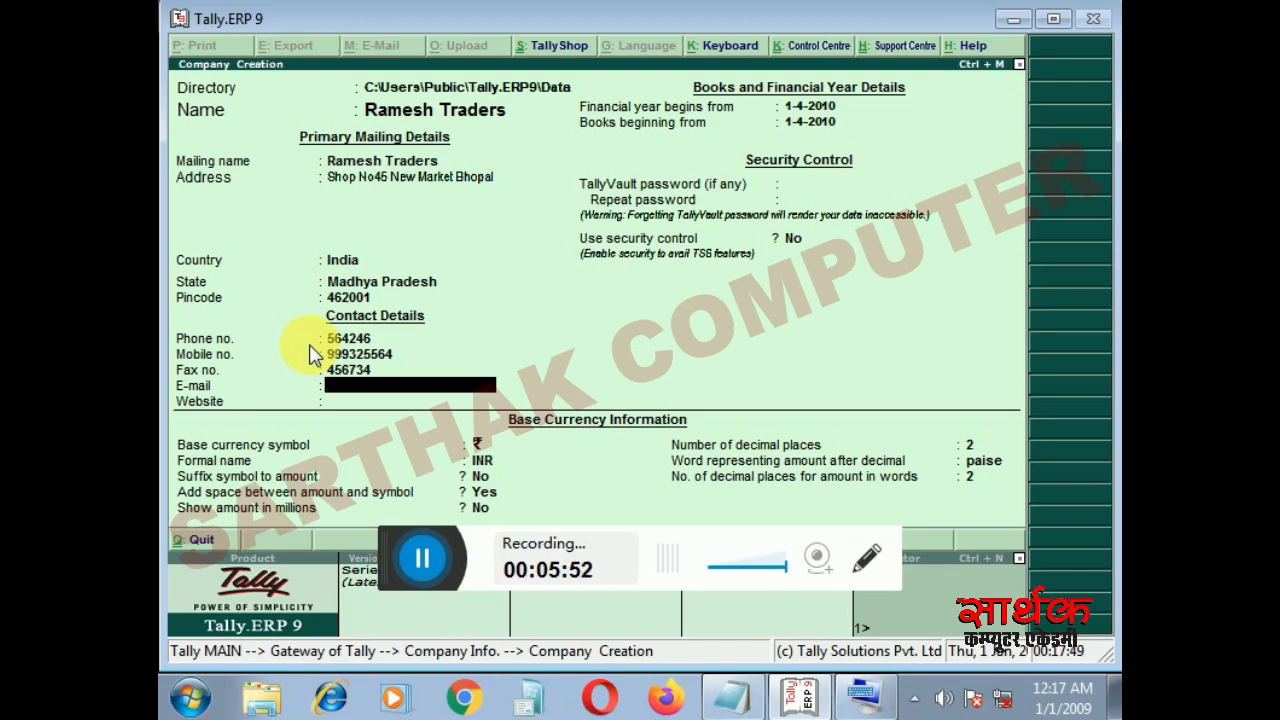
# - Fill in the company's e-mail address in the contact details and leave the website empty
pyautogui.write('mes')
pyautogui.press('BackSpace')
pyautogui.press('BackSpace')
pyautogui.press('BackSpace')
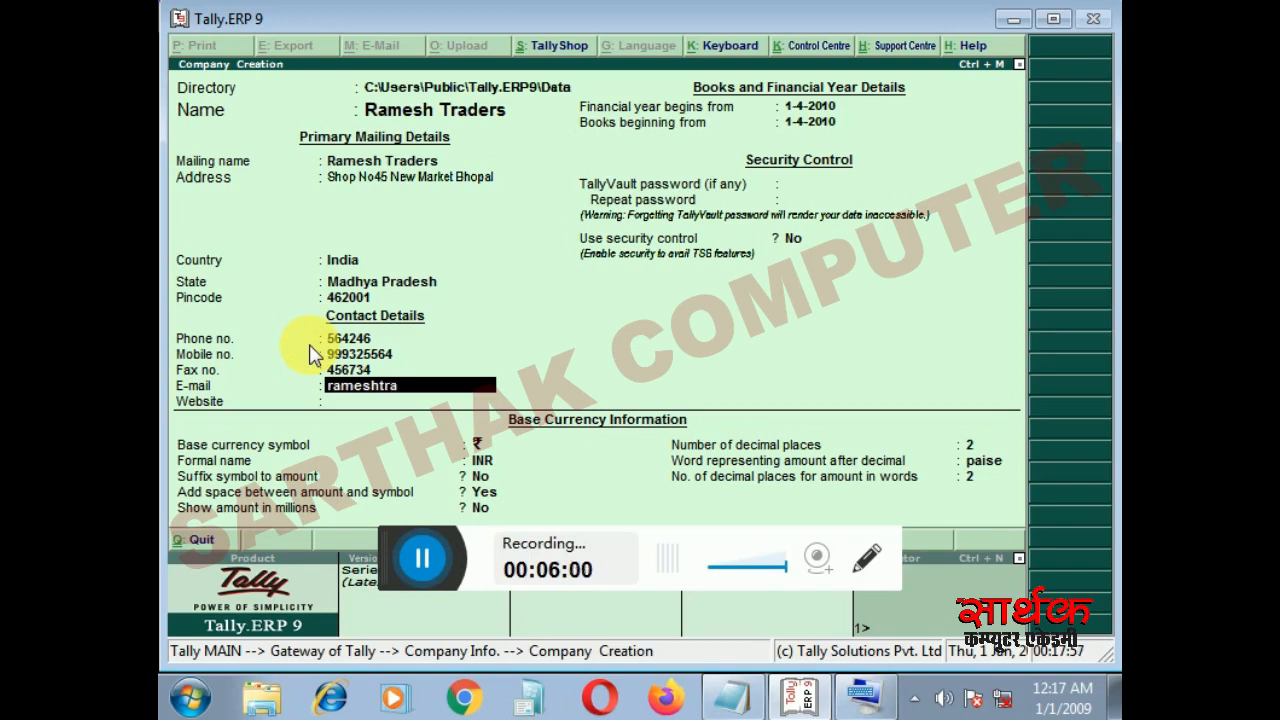
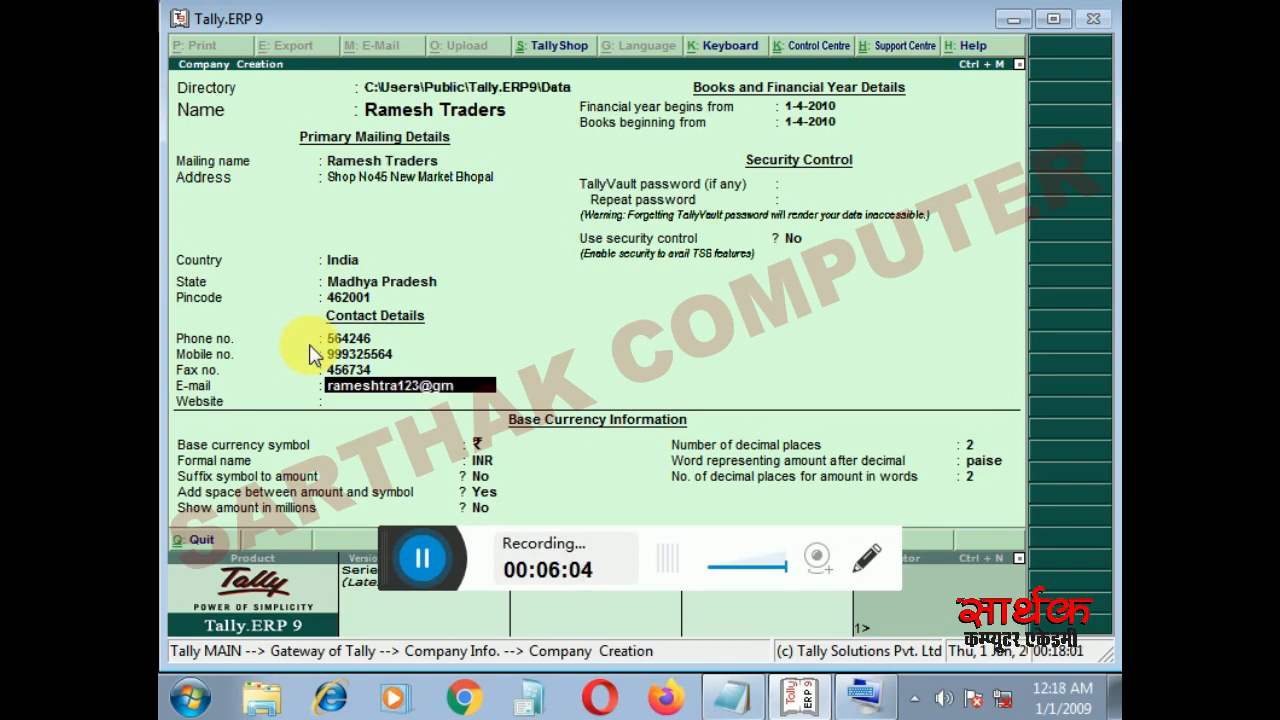
pyautogui.press('Return')
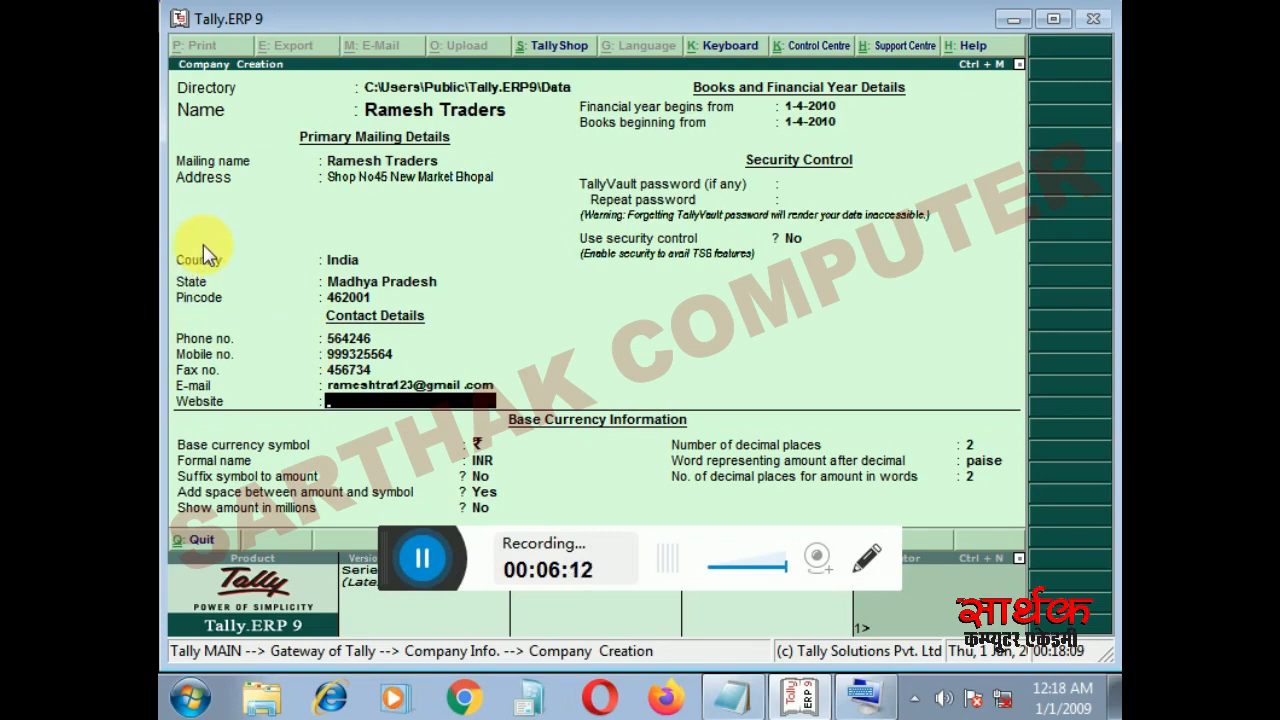
pyautogui.press('Return')
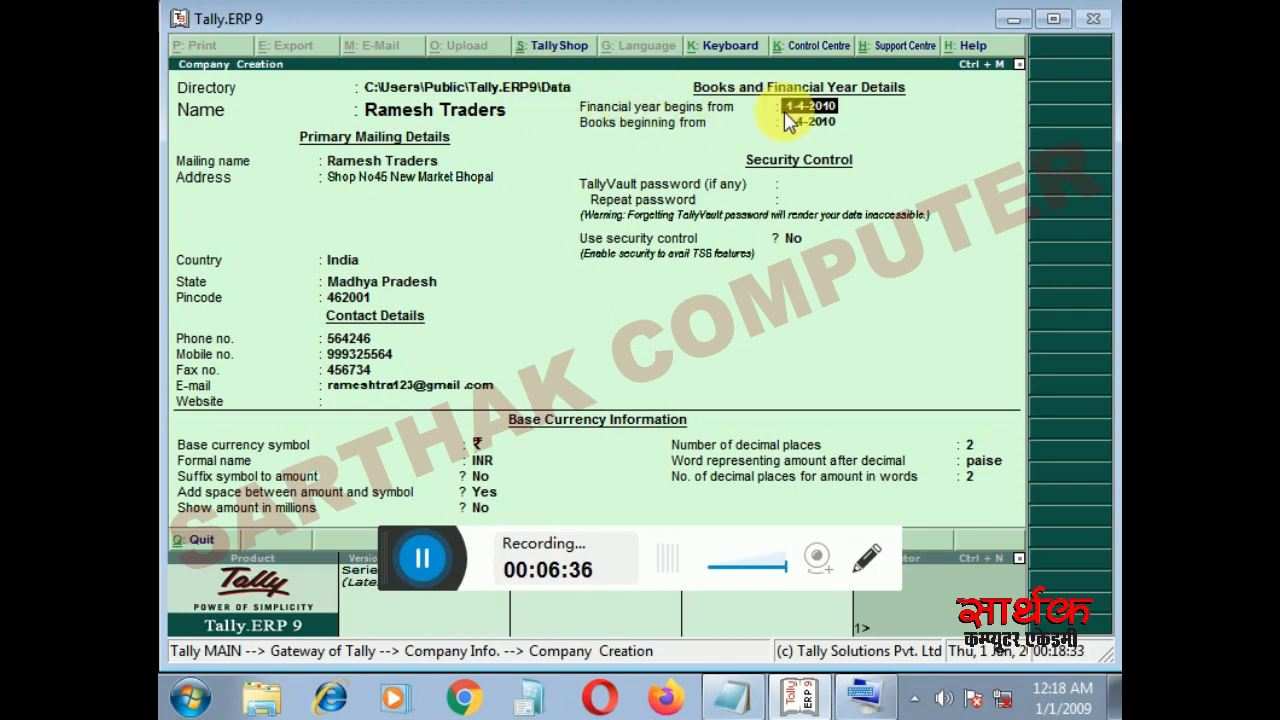
# - Set both the financial year start date and the books beginning date to 1-4-2019
pyautogui.write('1-4-2017')
pyautogui.press('Return')
pyautogui.press('BackSpace')
pyautogui.write('14')
pyautogui.write('4.201')
pyautogui.write('9')
pyautogui.press('Return')
pyautogui.write('1-4-2019')
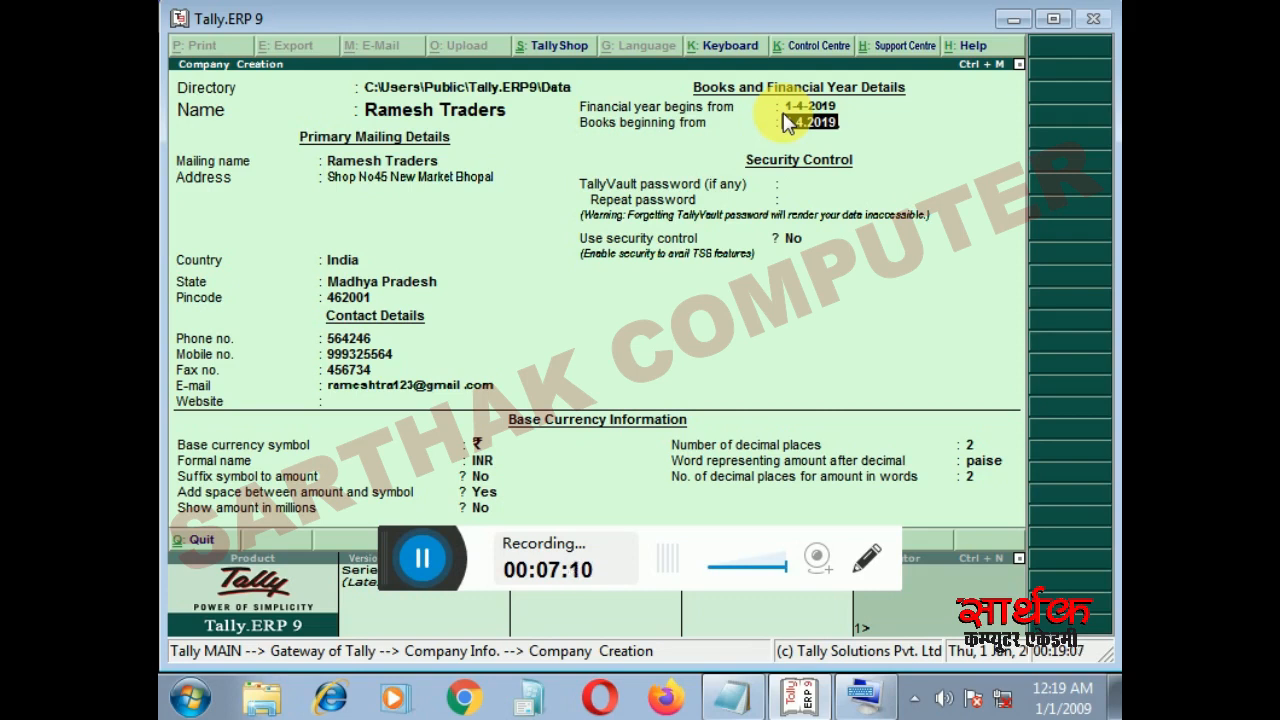
pyautogui.press('Return')
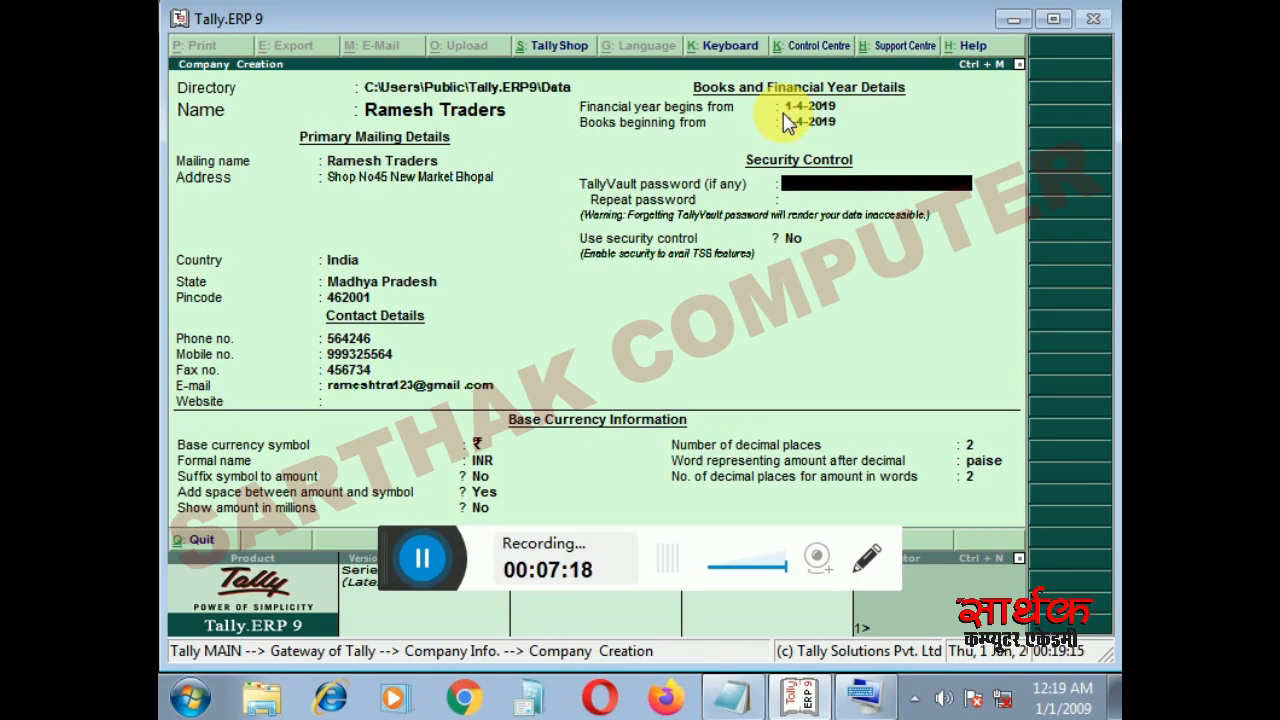
# - Leave the TallyVault password empty and keep the use of security control at No
pyautogui.press('Return')
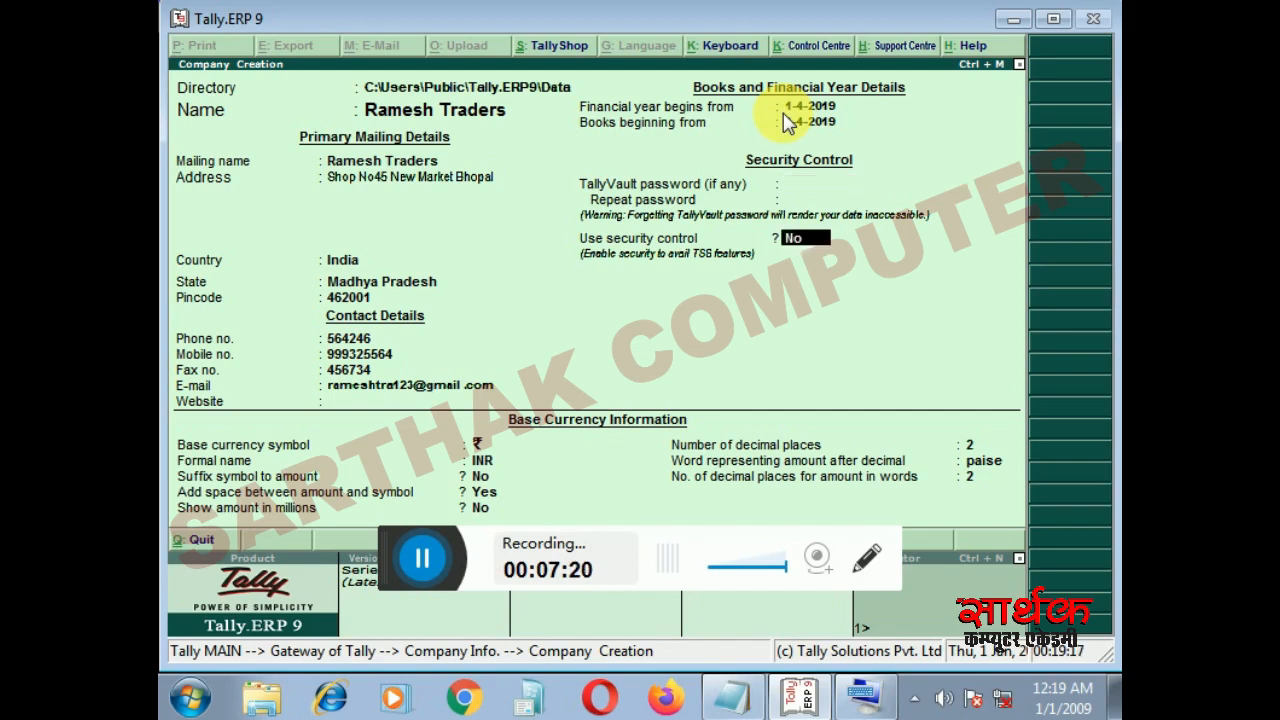
pyautogui.press('Return')
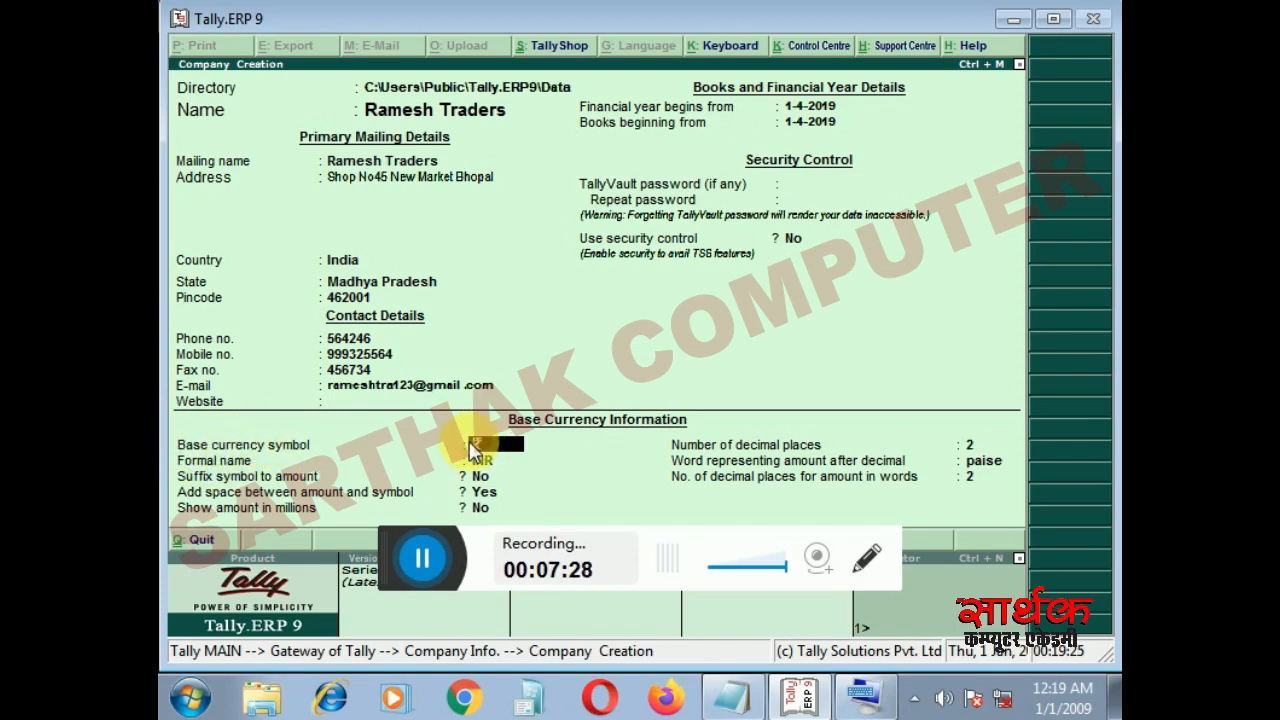
# - Set suffix symbol to amount to Yes for the base currency, keeping ₹, INR, the space before the symbol and no amounts in millions
pyautogui.press('Return')
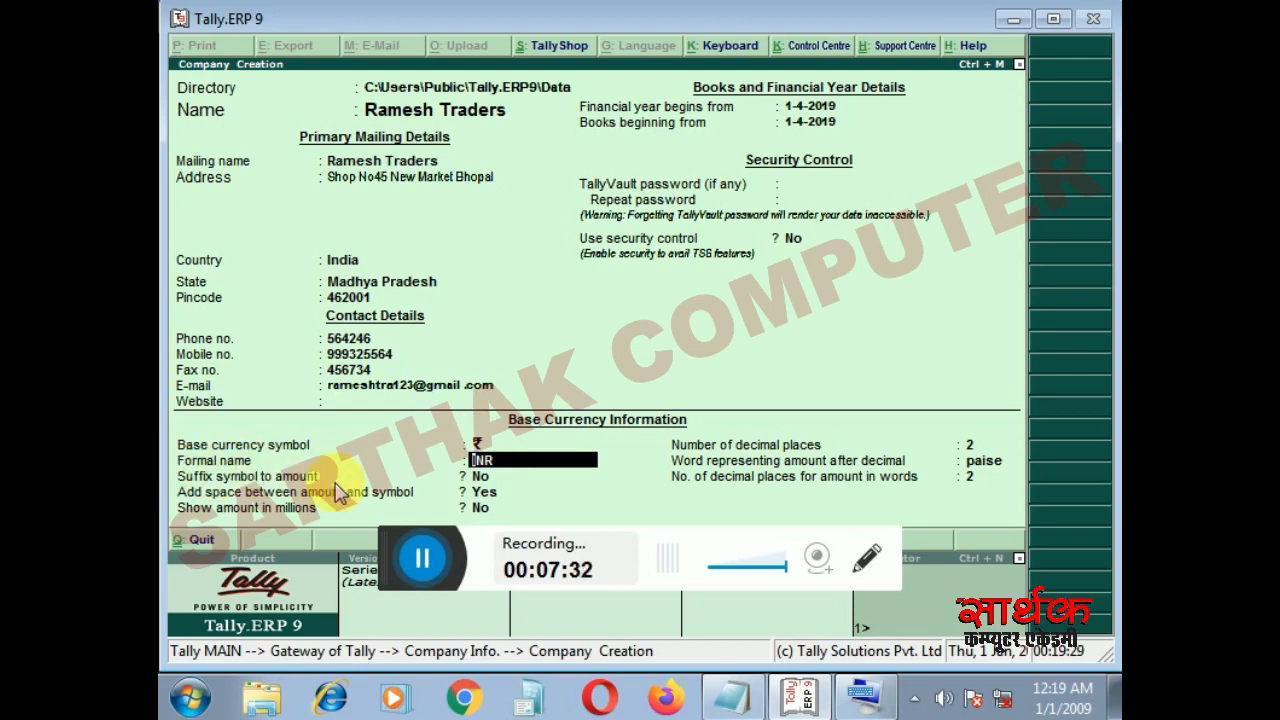
pyautogui.press('Return')
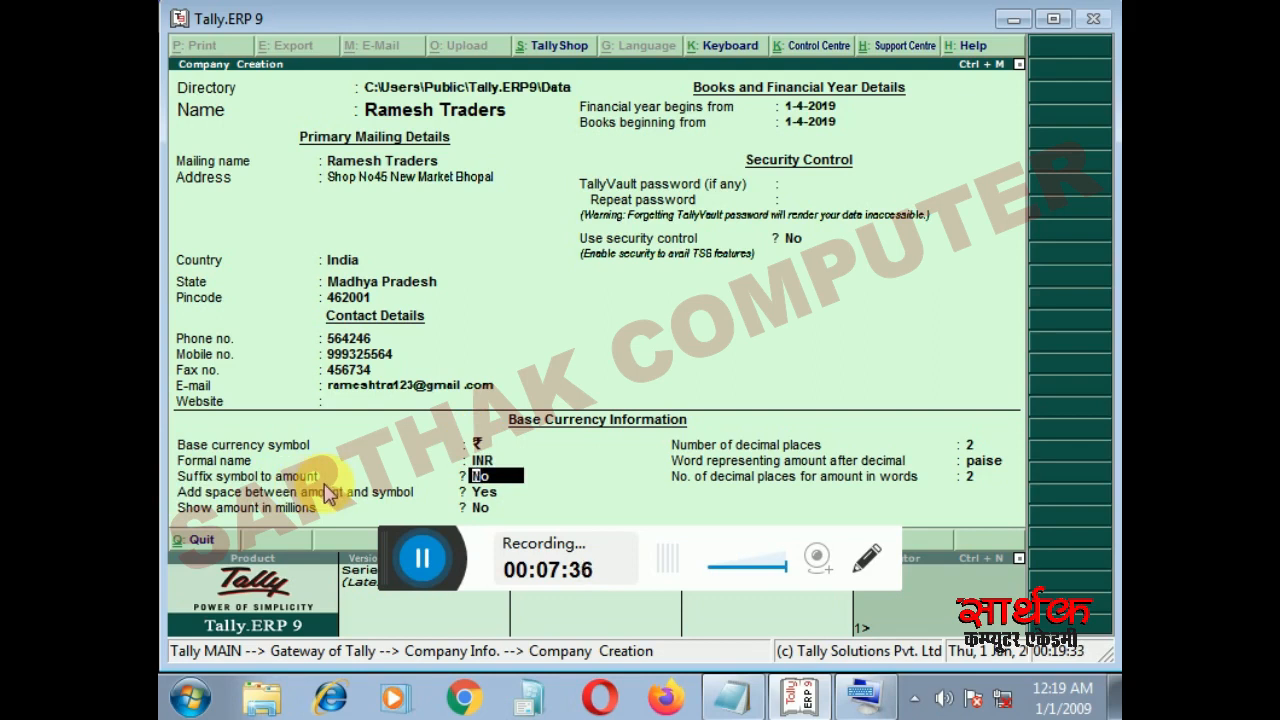
pyautogui.write('y')
pyautogui.press('Return')
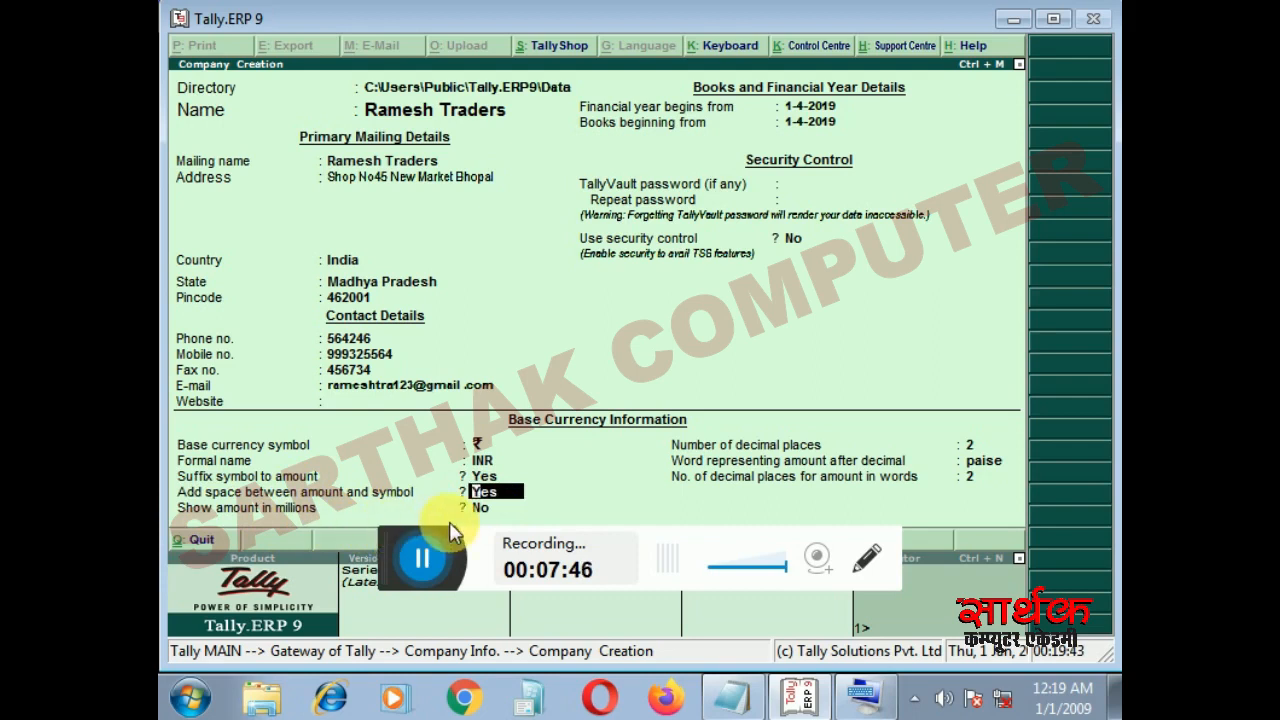
pyautogui.press('Return')
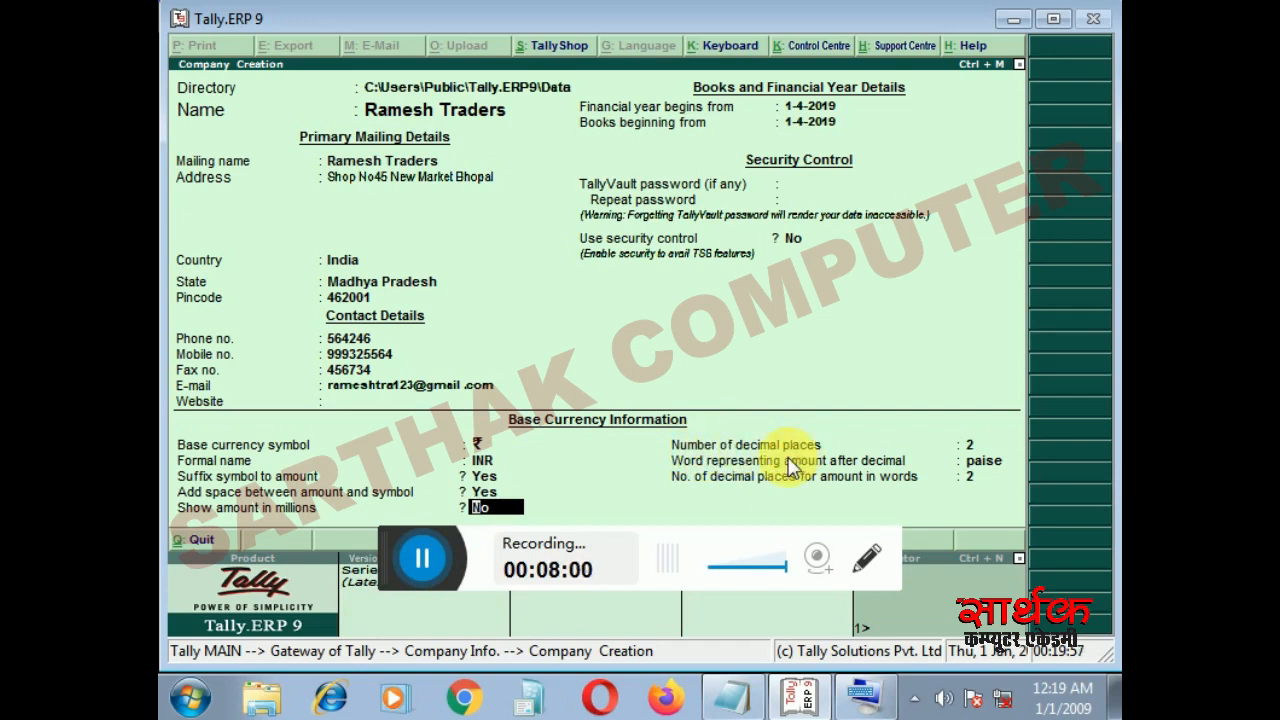
pyautogui.press('Return')
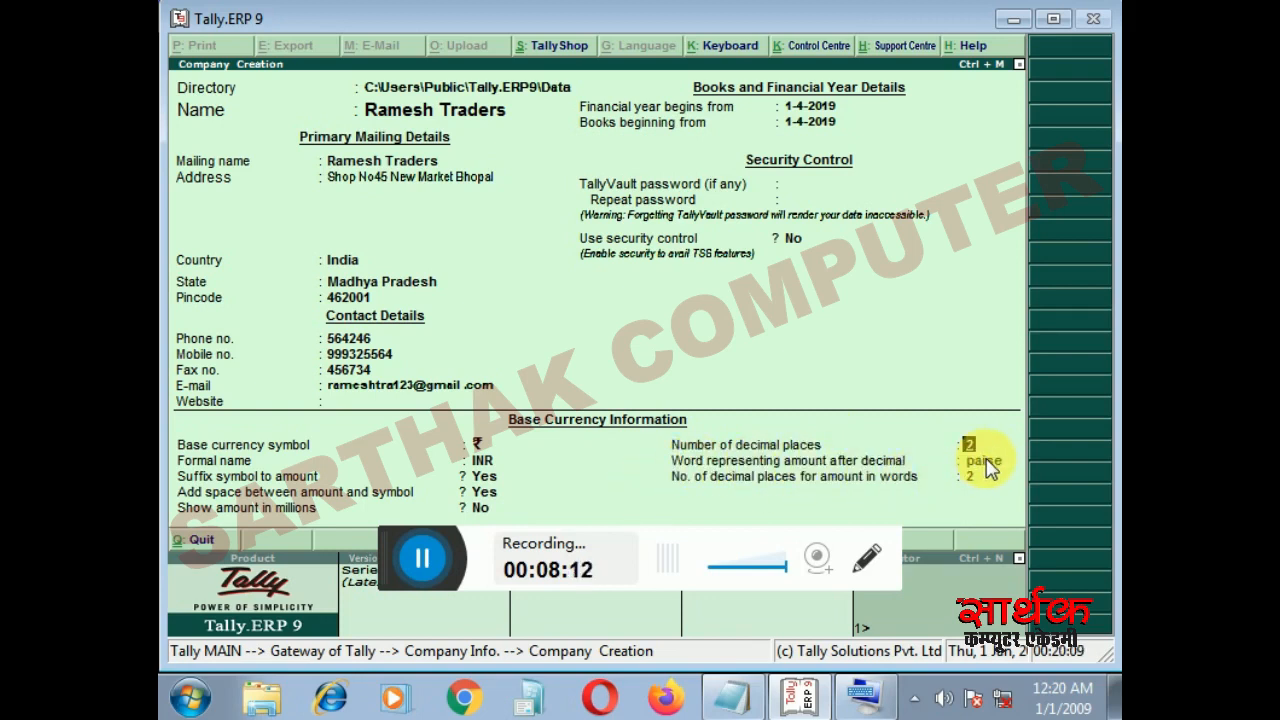
# - Keep 2 decimal places with paise as the decimal word, and accept the creation of the company
pyautogui.press('Return')
pyautogui.press('Return')
pyautogui.press('Return')
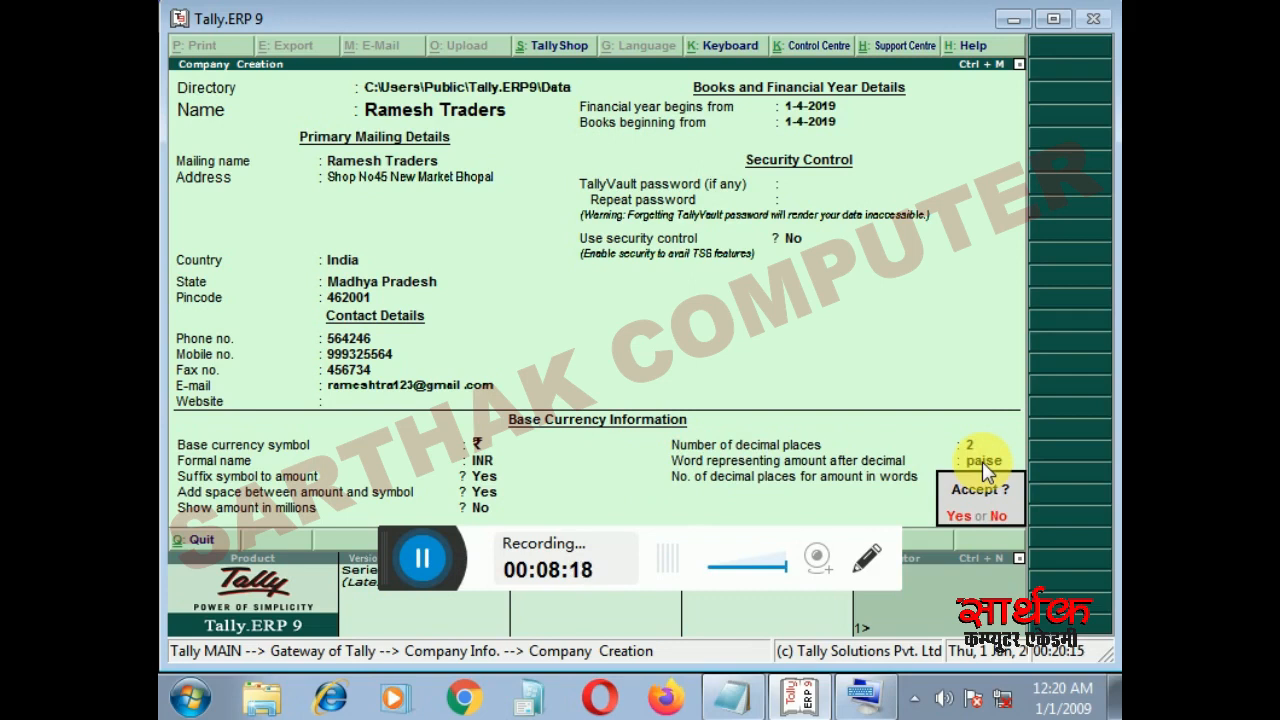
pyautogui.press('y')
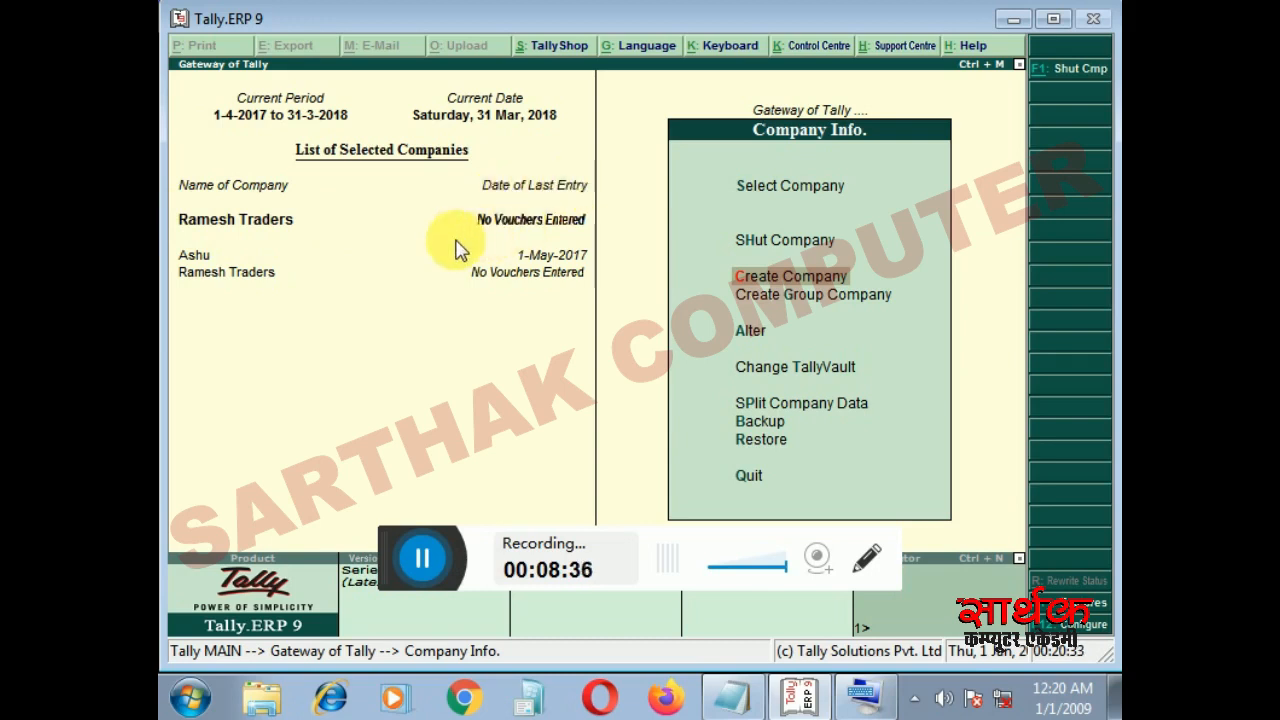
pyautogui.click(419, 572)
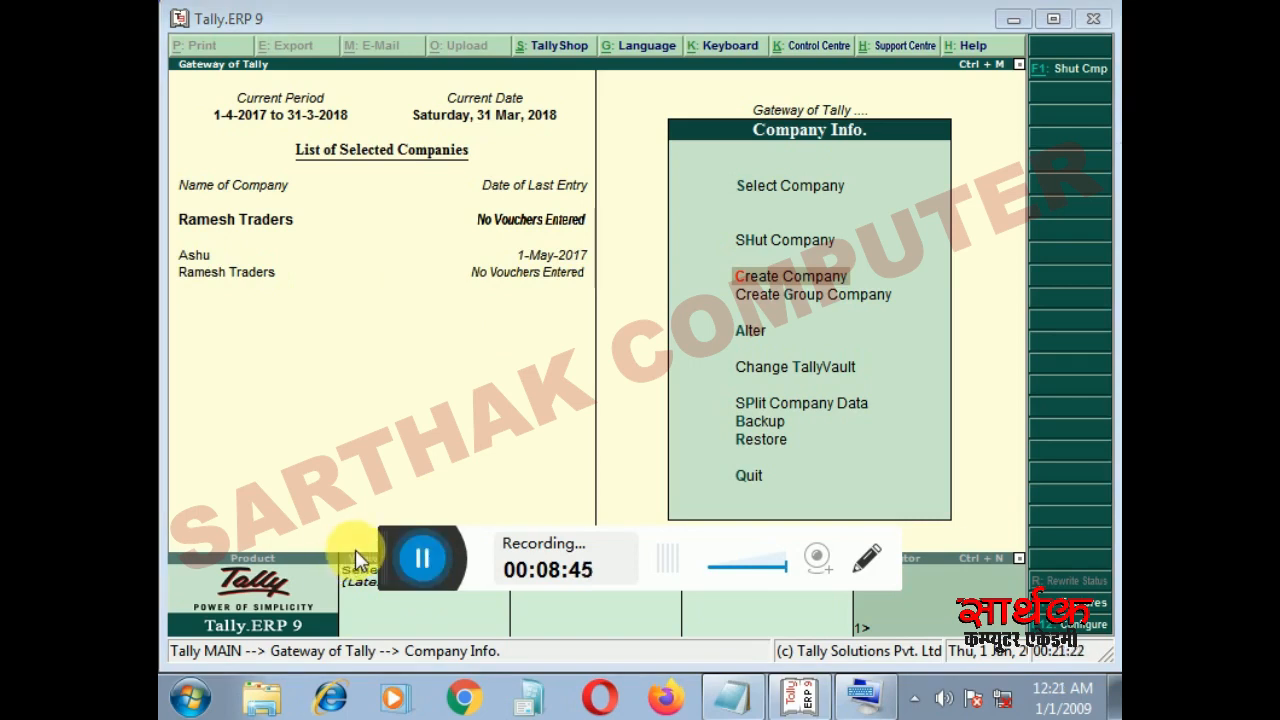